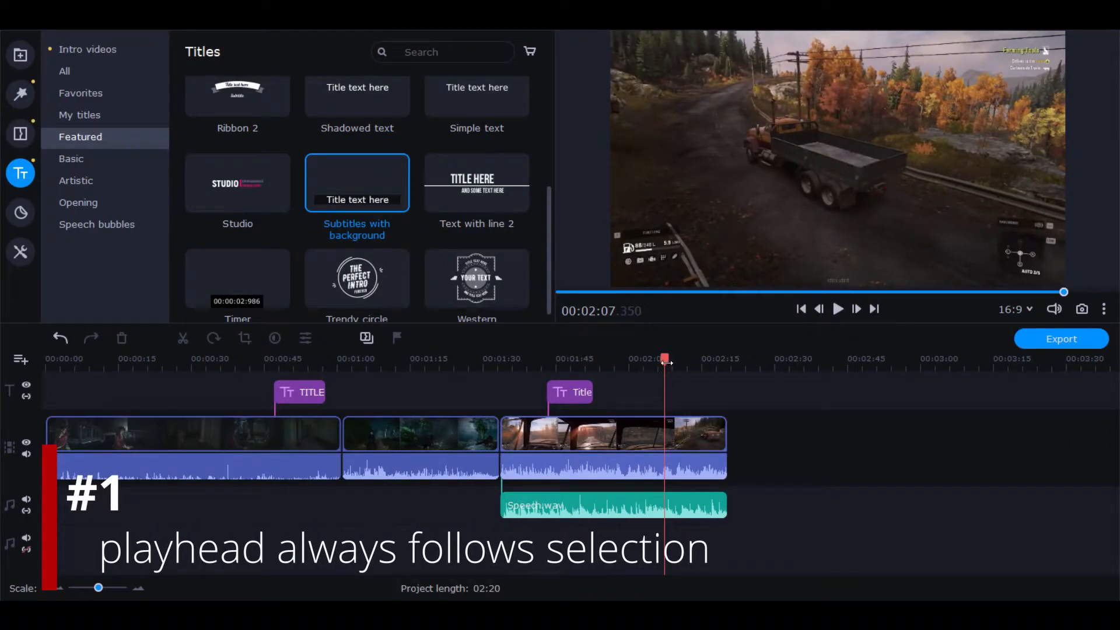
# Step: Select the Witcher 3 clip at several different points and scrub along it to check how the playhead follows the selection
pyautogui.moveTo(665, 368); pyautogui.dragTo(650, 368)
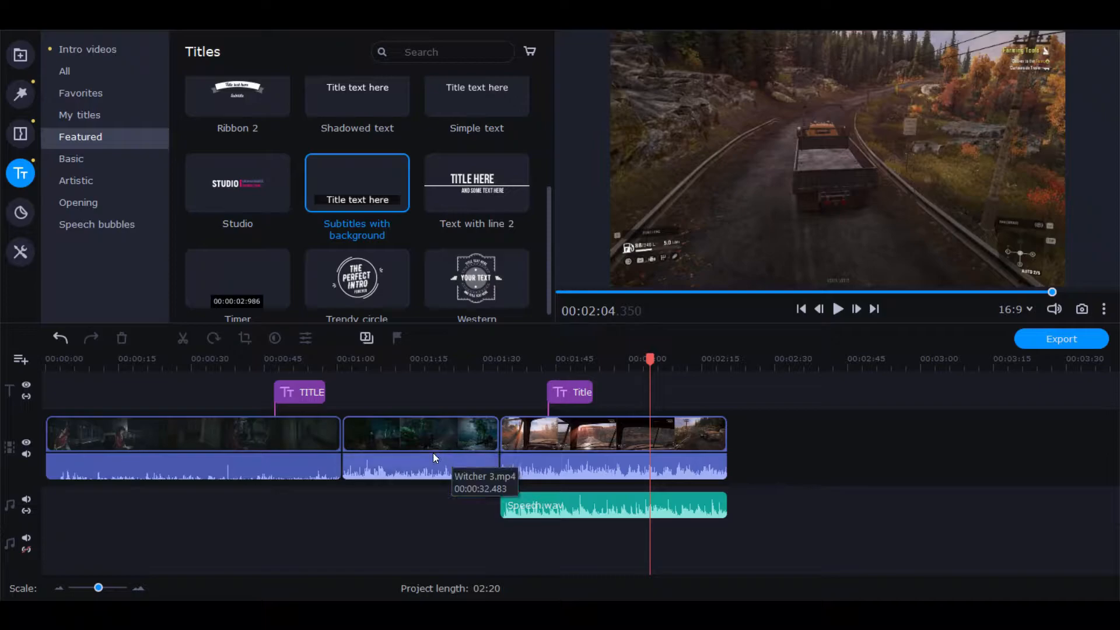
pyautogui.click(453, 444)
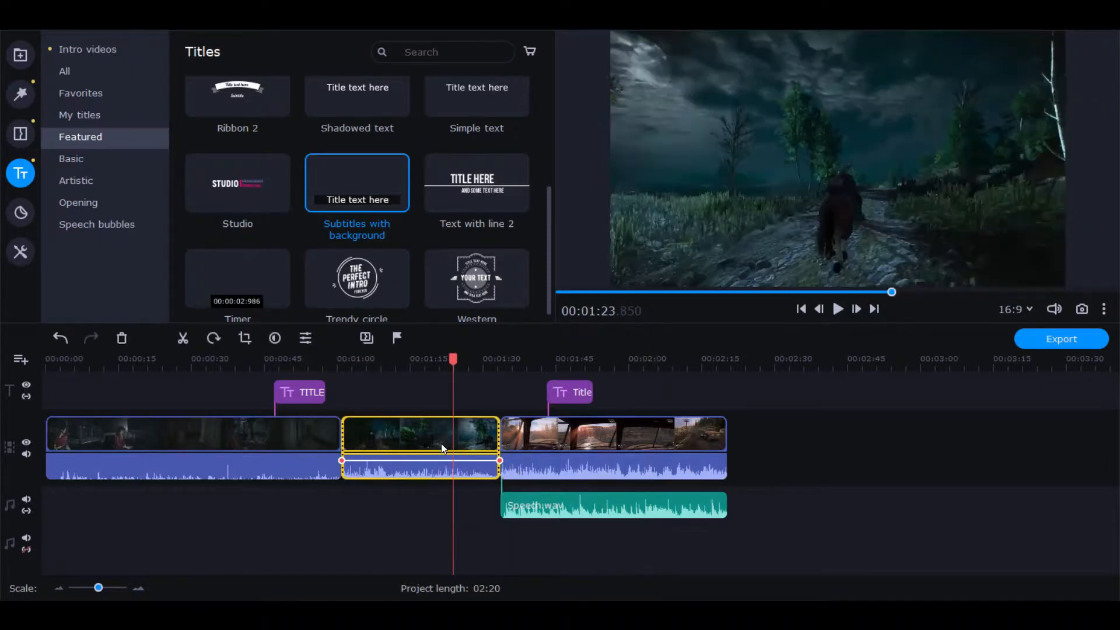
pyautogui.click(385, 437)
pyautogui.click(456, 439)
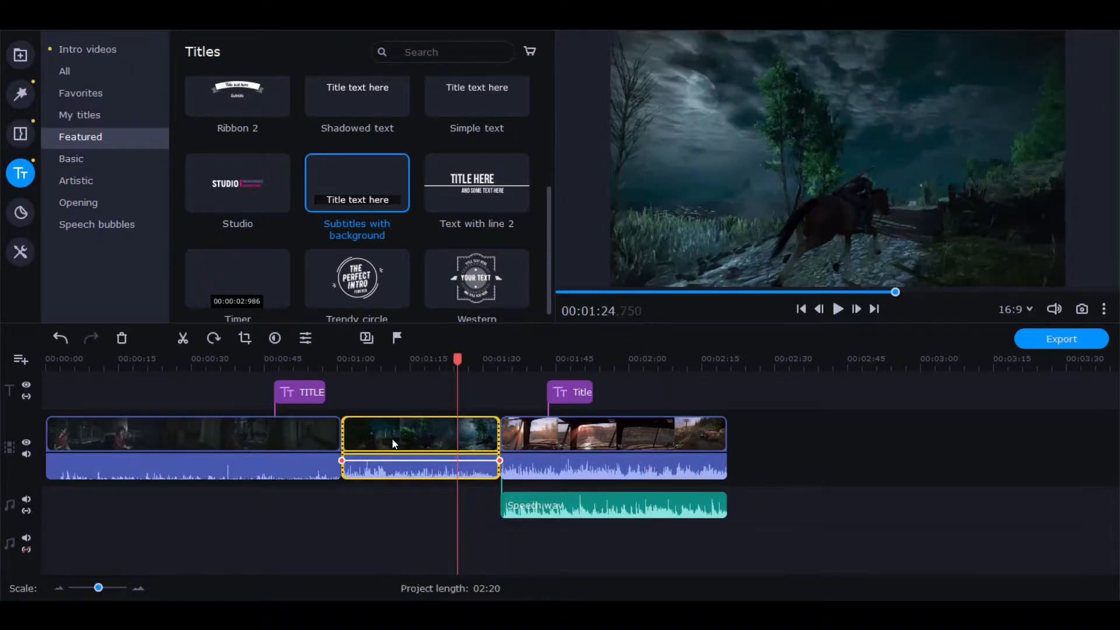
pyautogui.click(392, 439)
pyautogui.click(457, 457)
pyautogui.click(385, 446)
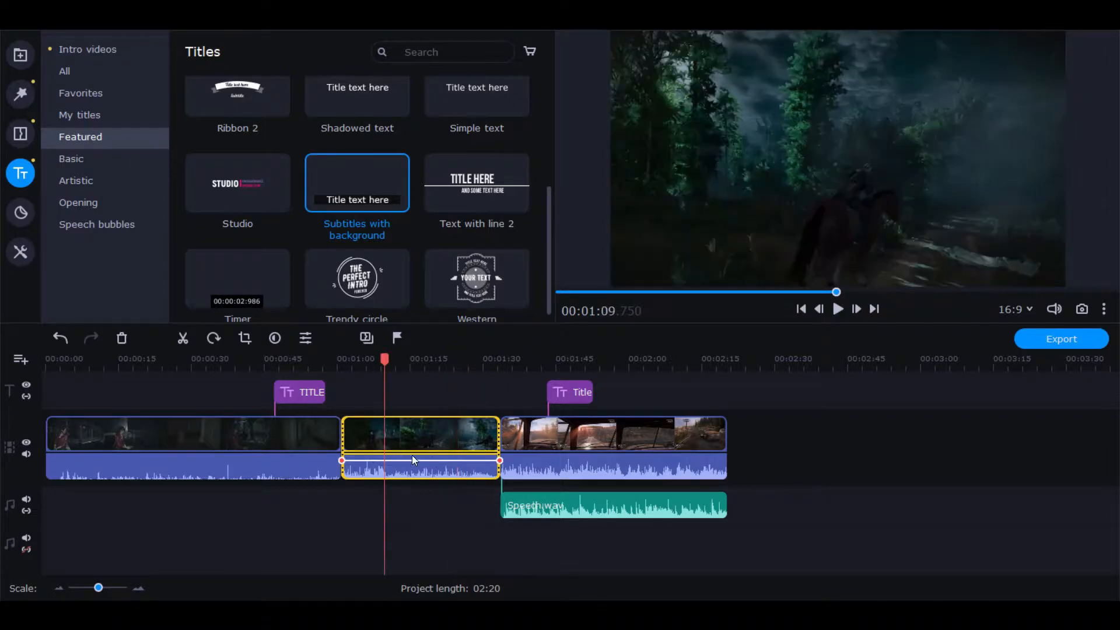
pyautogui.moveTo(385, 362); pyautogui.dragTo(467, 360)
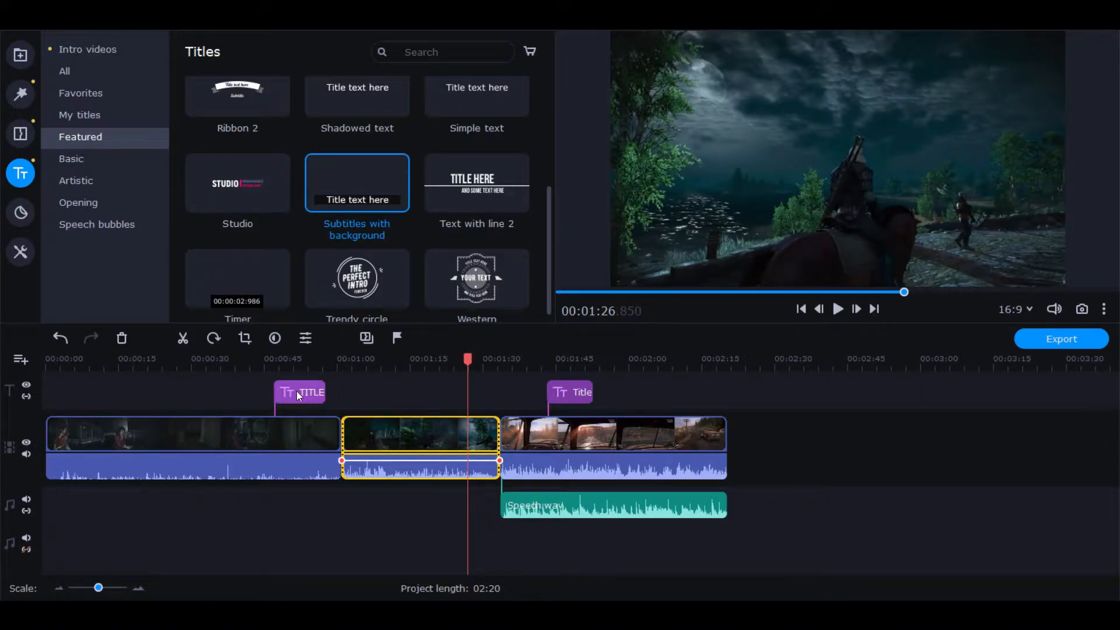
# Step: Nudge the first title slightly later on its track and split the third video clip at about 2:03
pyautogui.moveTo(297, 391)
pyautogui.mouseDown()
pyautogui.moveTo(320, 392)
pyautogui.moveTo(296, 390)
pyautogui.mouseUp()
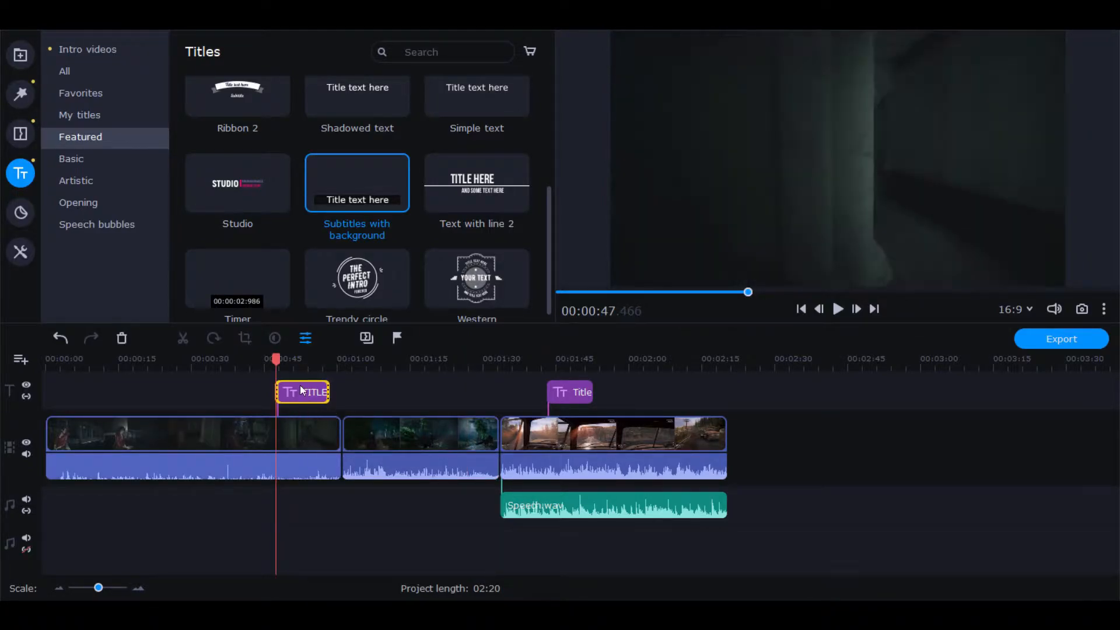
pyautogui.click(450, 362)
pyautogui.moveTo(464, 370); pyautogui.dragTo(649, 364)
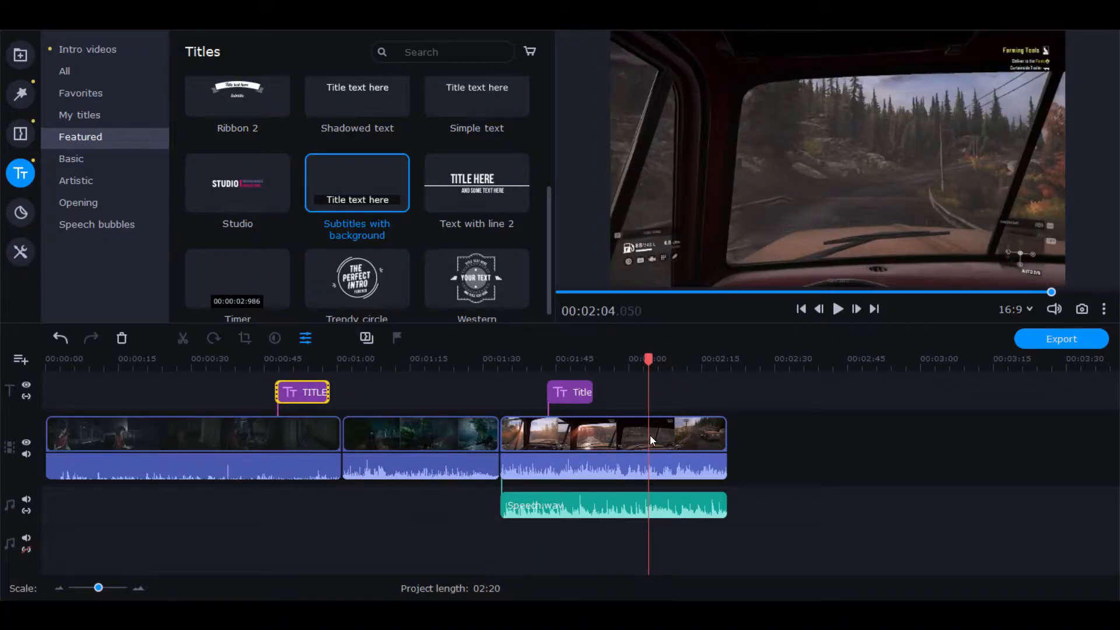
pyautogui.click(645, 436)
pyautogui.click(187, 340)
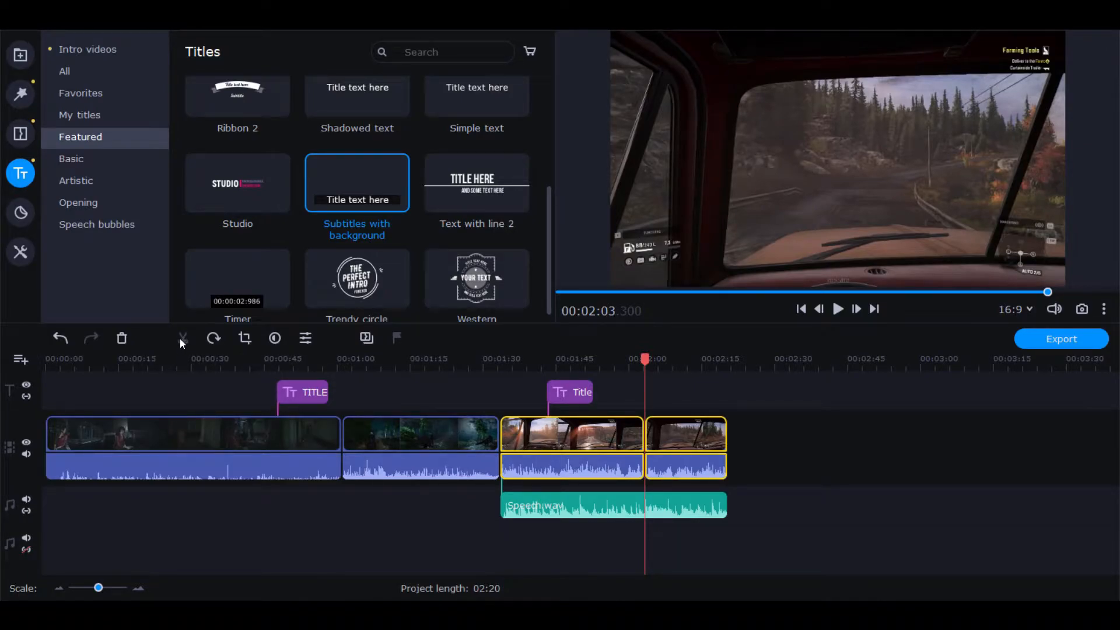
# Step: Select the Speech.wav clip and scrub the playhead across it and the video clip above it
pyautogui.click(642, 505)
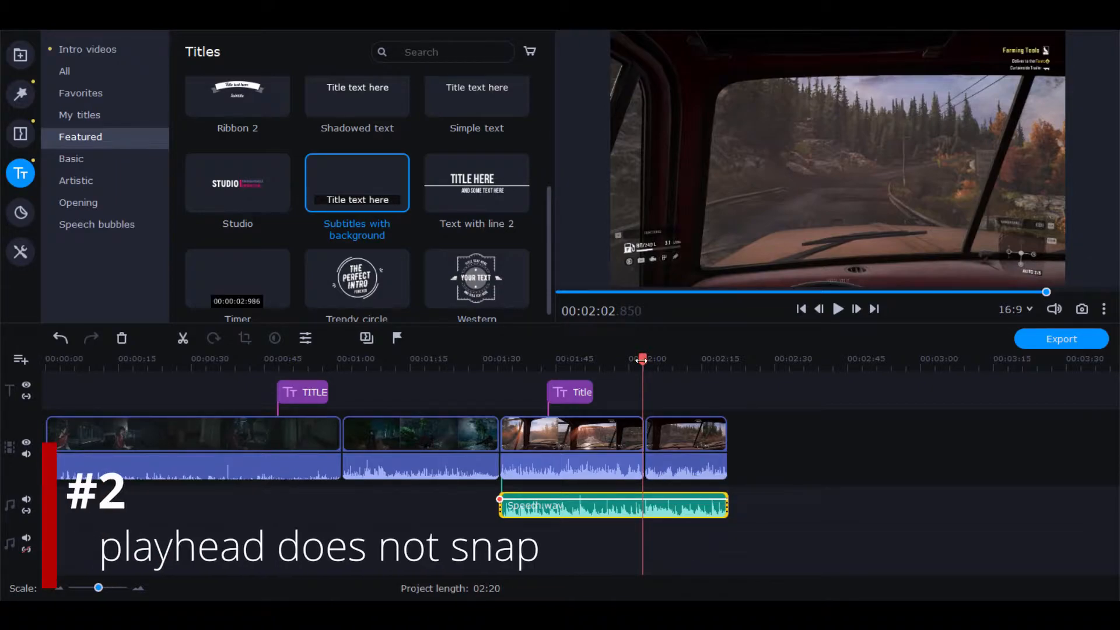
pyautogui.moveTo(642, 360)
pyautogui.mouseDown()
pyautogui.moveTo(630, 359)
pyautogui.moveTo(725, 358)
pyautogui.moveTo(590, 358)
pyautogui.mouseUp()
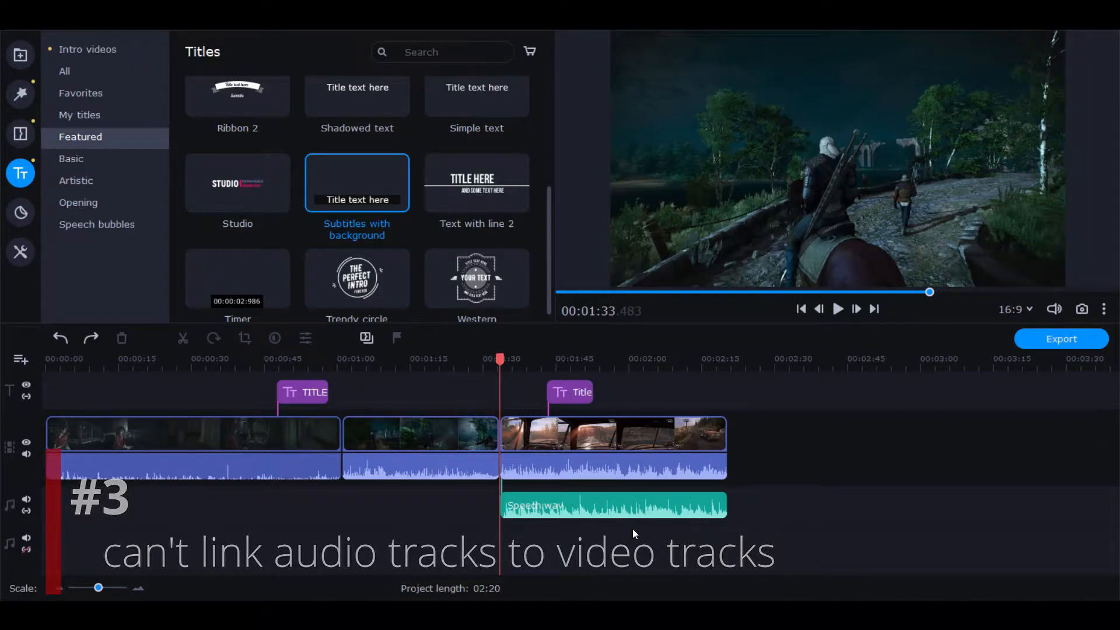
pyautogui.moveTo(536, 363); pyautogui.dragTo(535, 364)
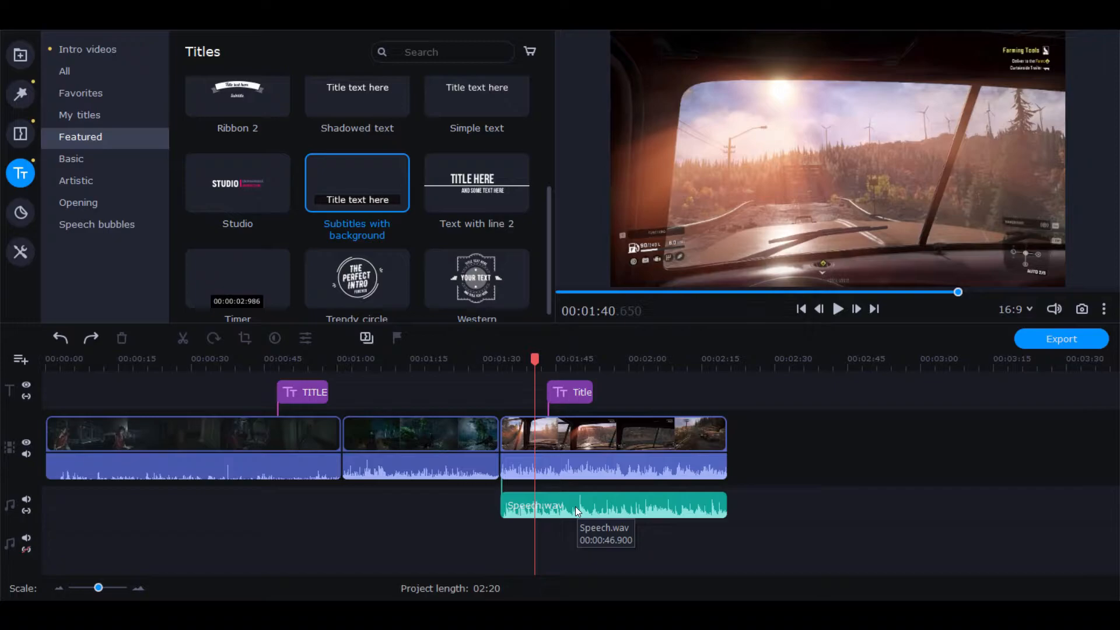
pyautogui.click(624, 363)
pyautogui.click(671, 365)
# Step: Trim the end of the third video clip to about 2:16, extend it to about 2:18, and undo the trimming
pyautogui.click(699, 439)
pyautogui.moveTo(727, 436); pyautogui.dragTo(705, 437)
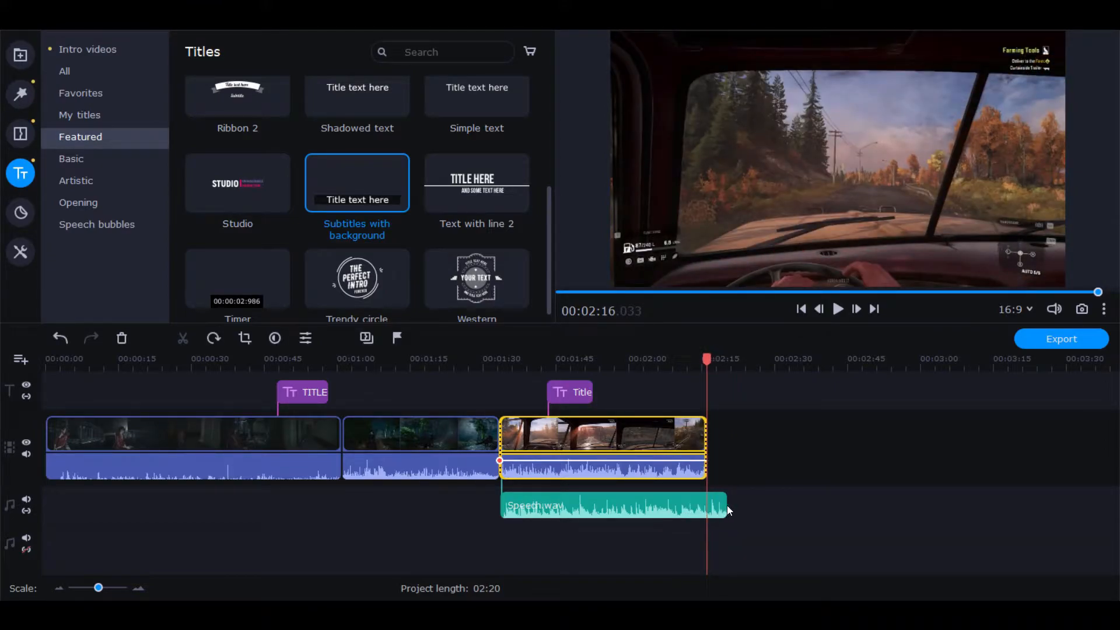
pyautogui.moveTo(704, 438)
pyautogui.mouseDown()
pyautogui.moveTo(686, 437)
pyautogui.moveTo(736, 432)
pyautogui.moveTo(716, 431)
pyautogui.mouseUp()
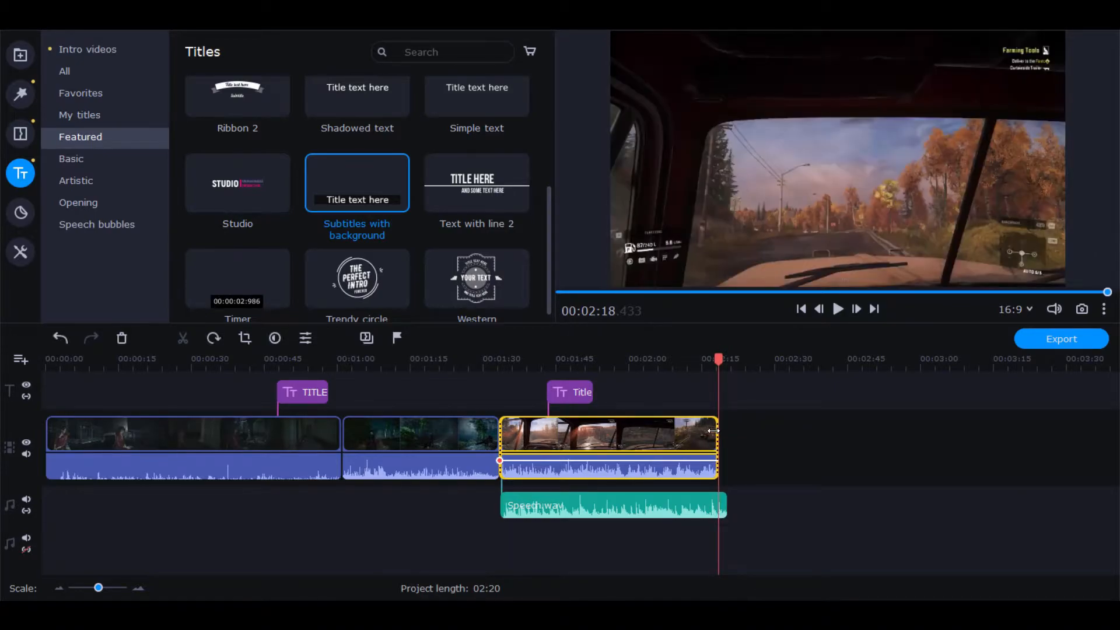
pyautogui.hotkey('ctrl', 'z')
# Step: Trim about nine seconds off the third video clip's start, extend it back, undo these edits, and select the clip again
pyautogui.click(638, 437)
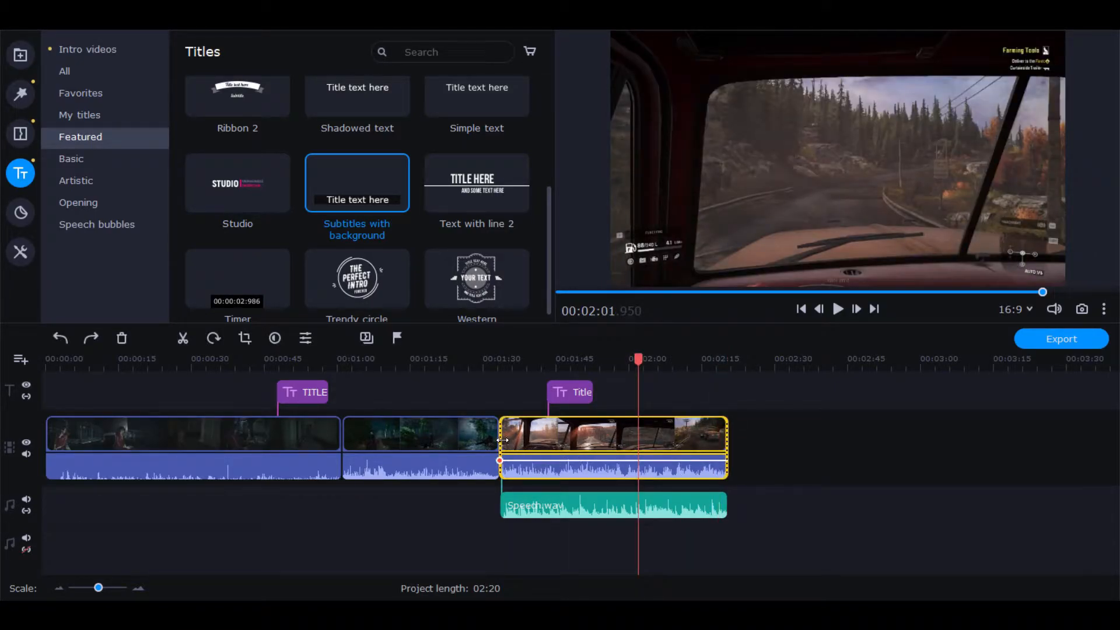
pyautogui.moveTo(502, 440); pyautogui.dragTo(544, 439)
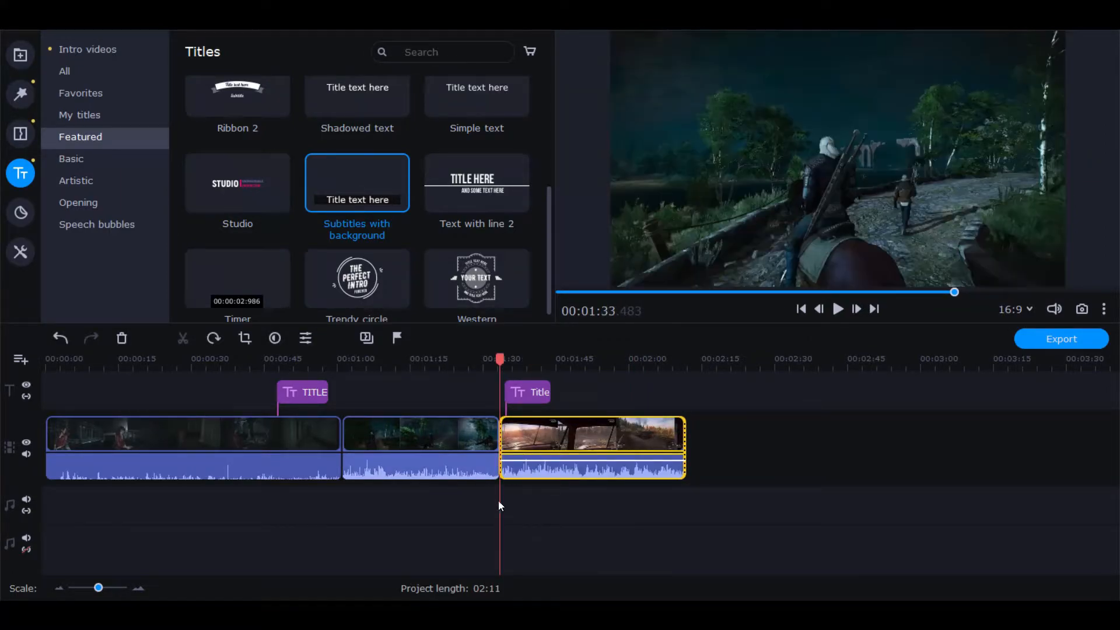
pyautogui.moveTo(503, 441); pyautogui.dragTo(386, 442)
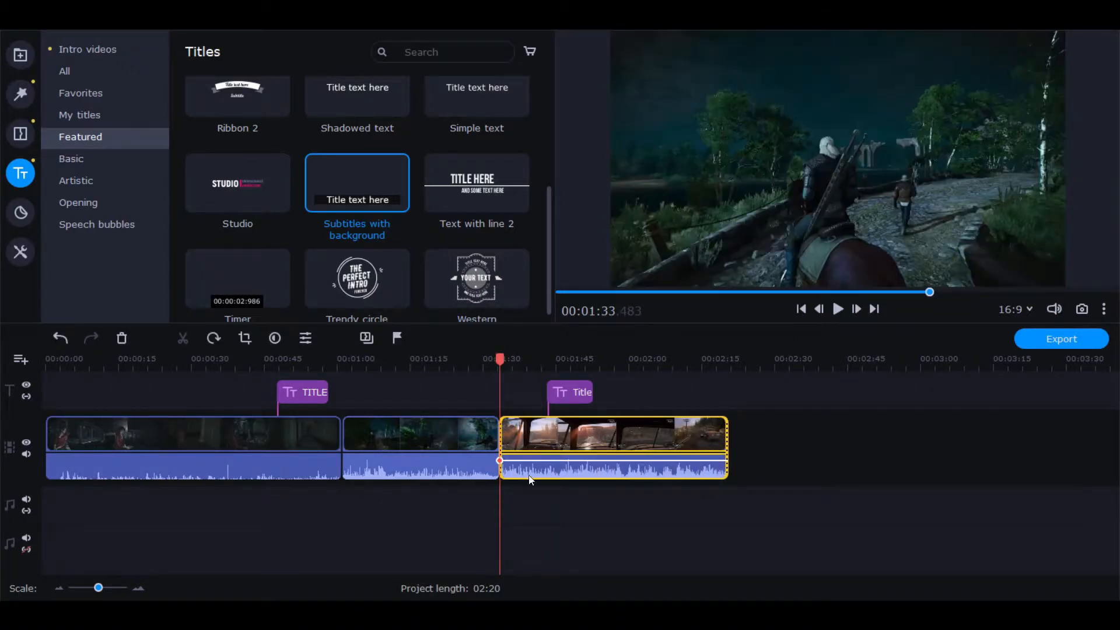
pyautogui.hotkey('ctrl', 'z')
pyautogui.hotkey('ctrl', 'z')
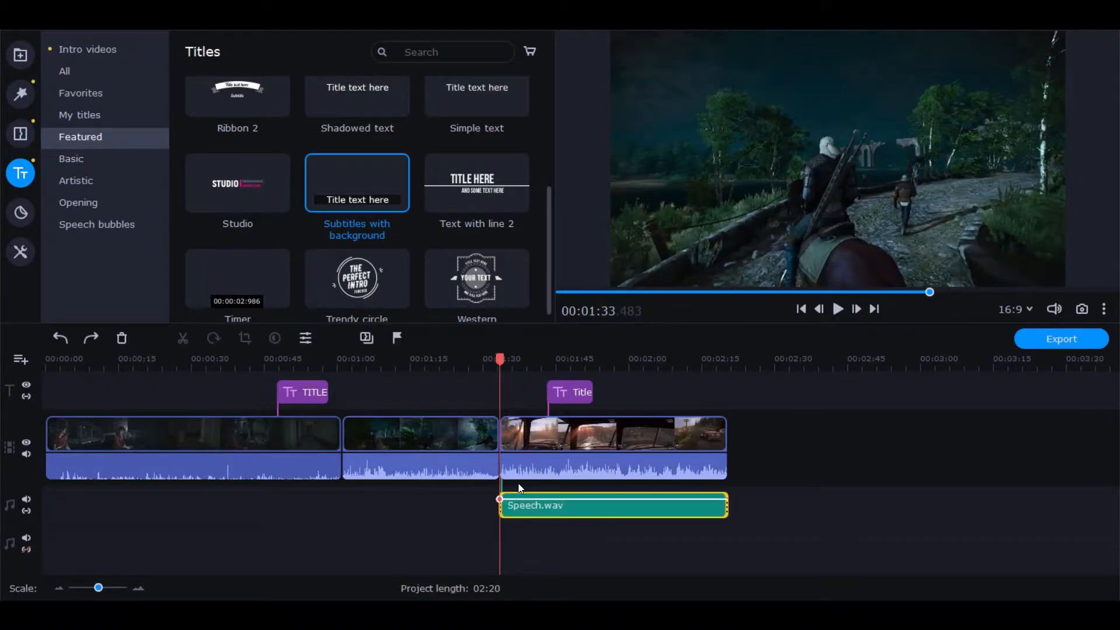
pyautogui.click(570, 559)
pyautogui.click(608, 442)
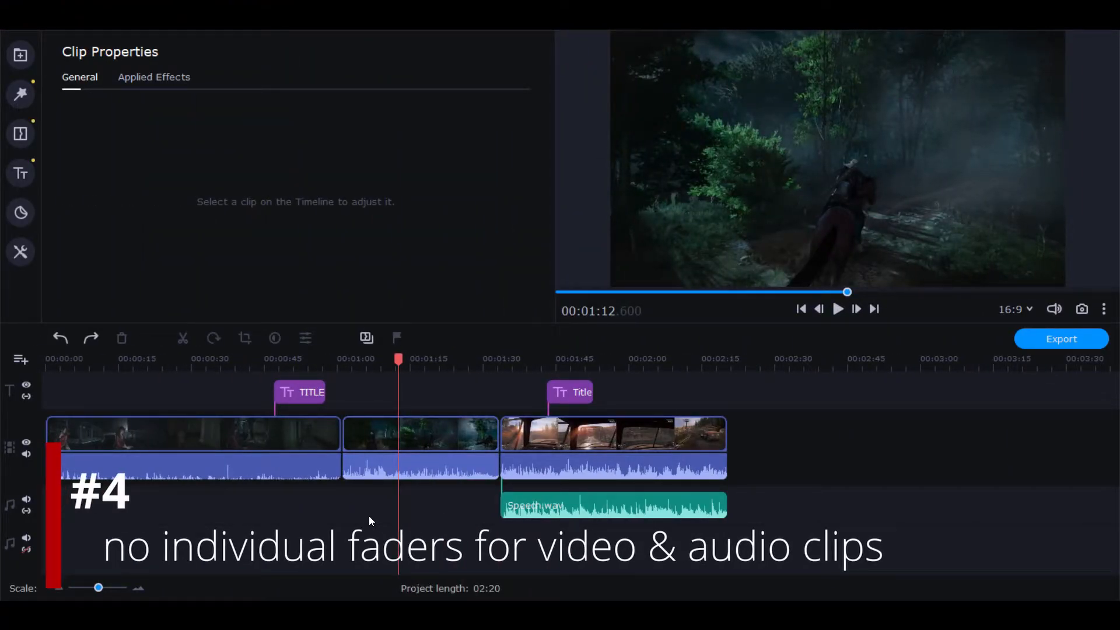
# Step: Shape an audio fade-in on the Witcher 3 clip with volume points, lowering its start and reaching 100% at about 1:03
pyautogui.click(375, 436)
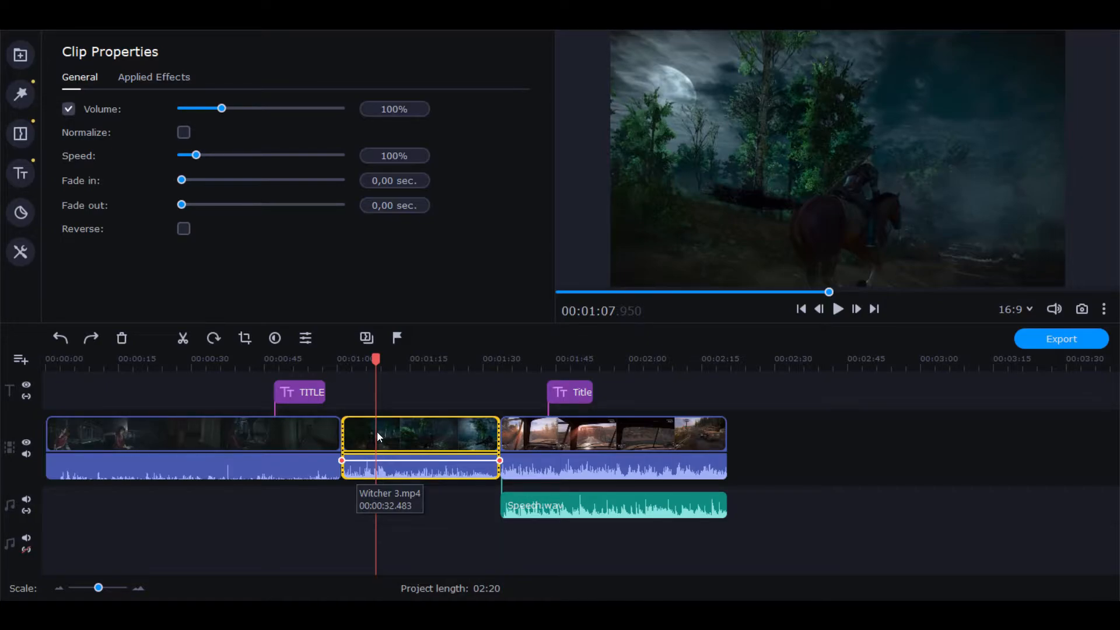
pyautogui.click(367, 367)
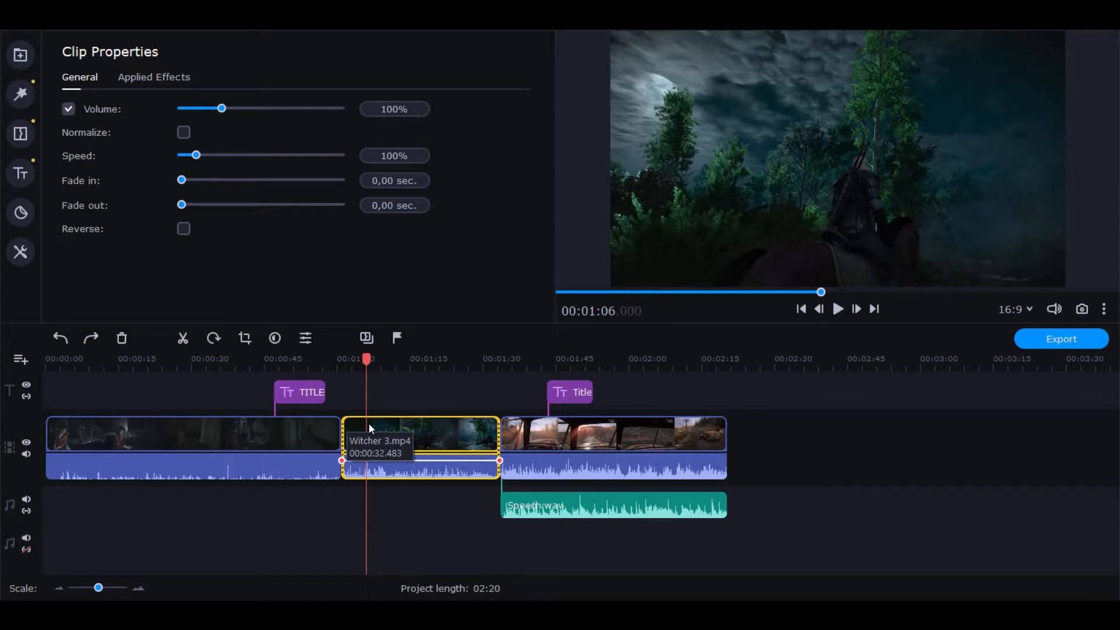
pyautogui.click(372, 369)
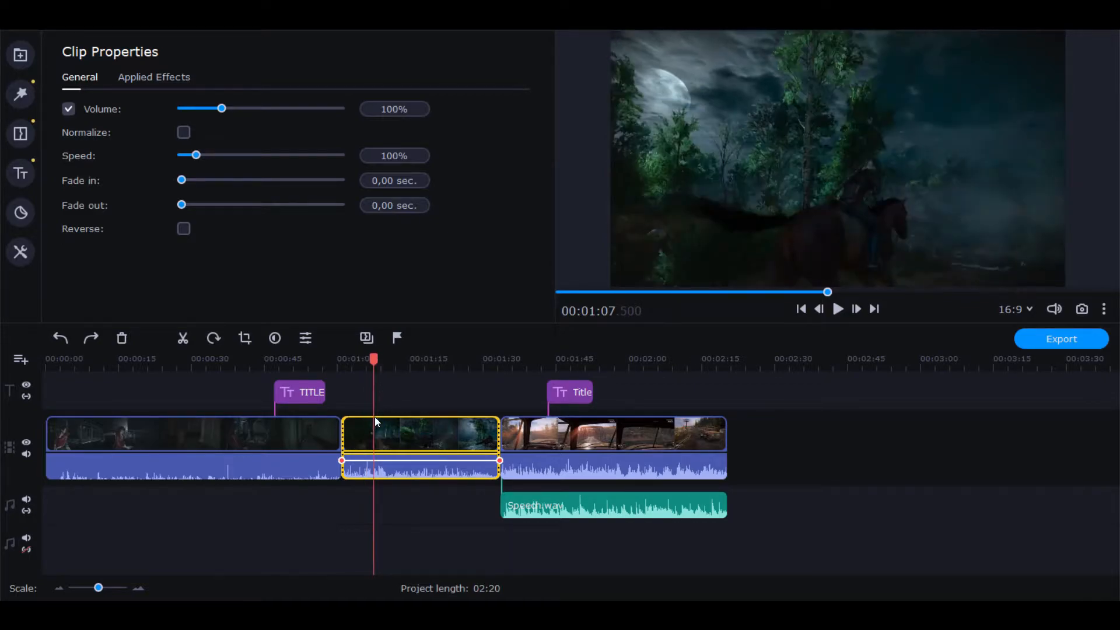
pyautogui.rightClick(356, 463)
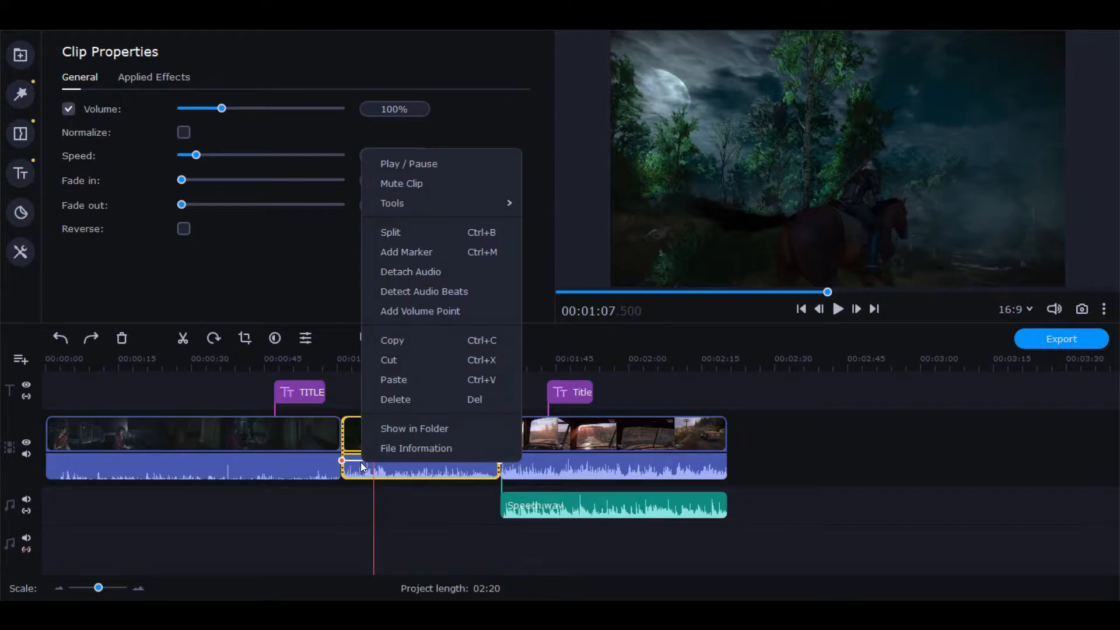
pyautogui.click(359, 463)
pyautogui.doubleClick(363, 461)
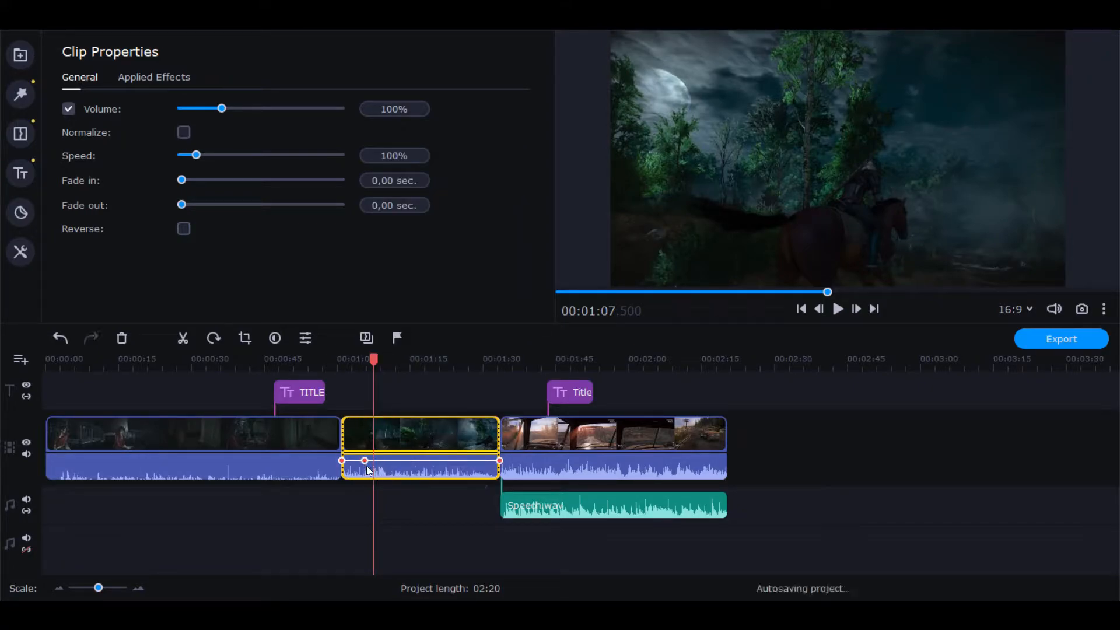
pyautogui.moveTo(342, 461)
pyautogui.mouseDown()
pyautogui.moveTo(343, 472)
pyautogui.moveTo(355, 461)
pyautogui.mouseUp()
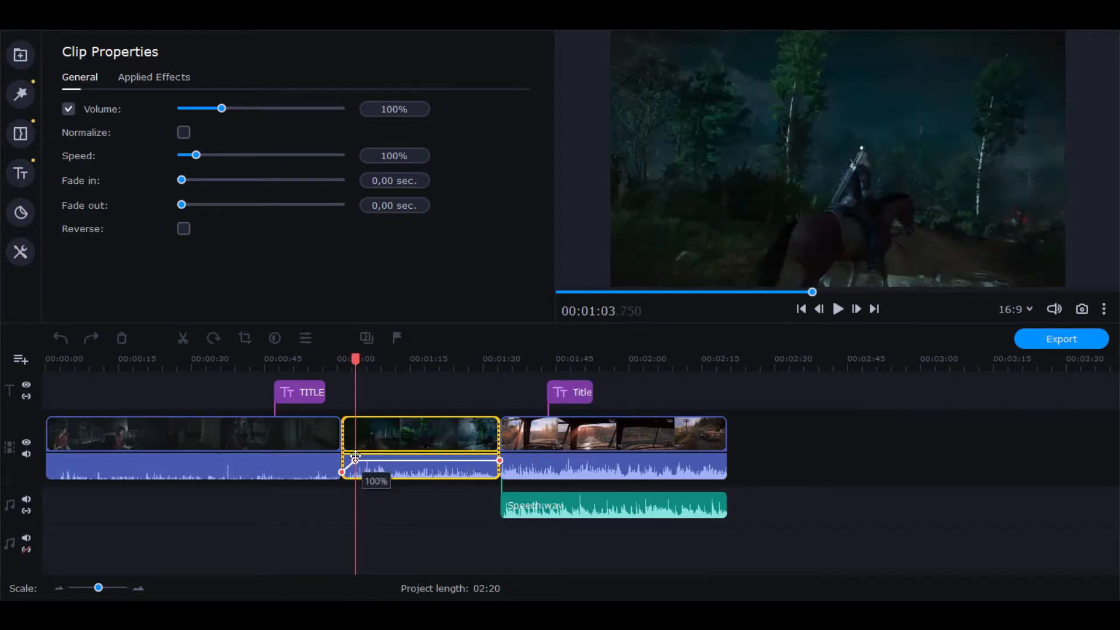
pyautogui.click(369, 498)
# Step: Set the Witcher 3 clip's fade-in to 6.50 seconds and reset it to zero
pyautogui.click(364, 434)
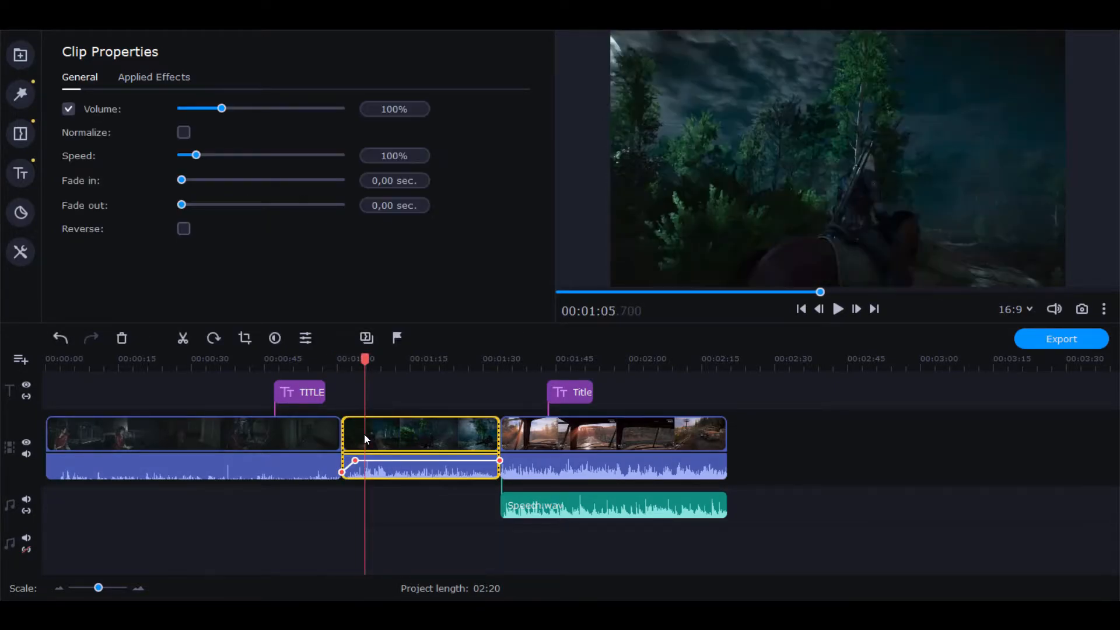
pyautogui.moveTo(366, 361); pyautogui.dragTo(373, 362)
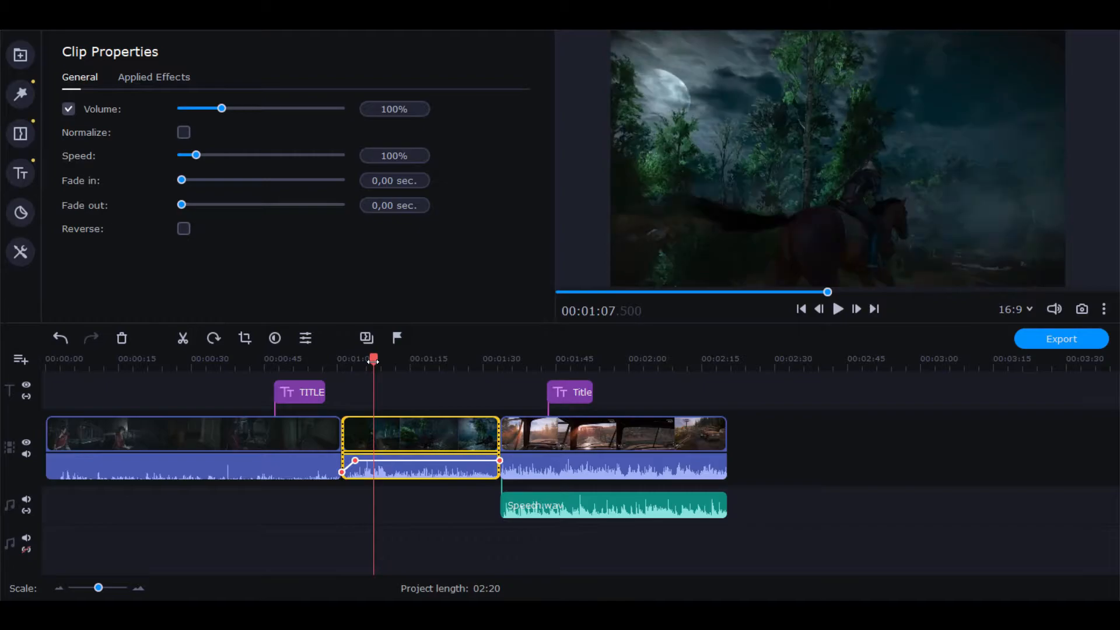
pyautogui.click(359, 431)
pyautogui.click(378, 430)
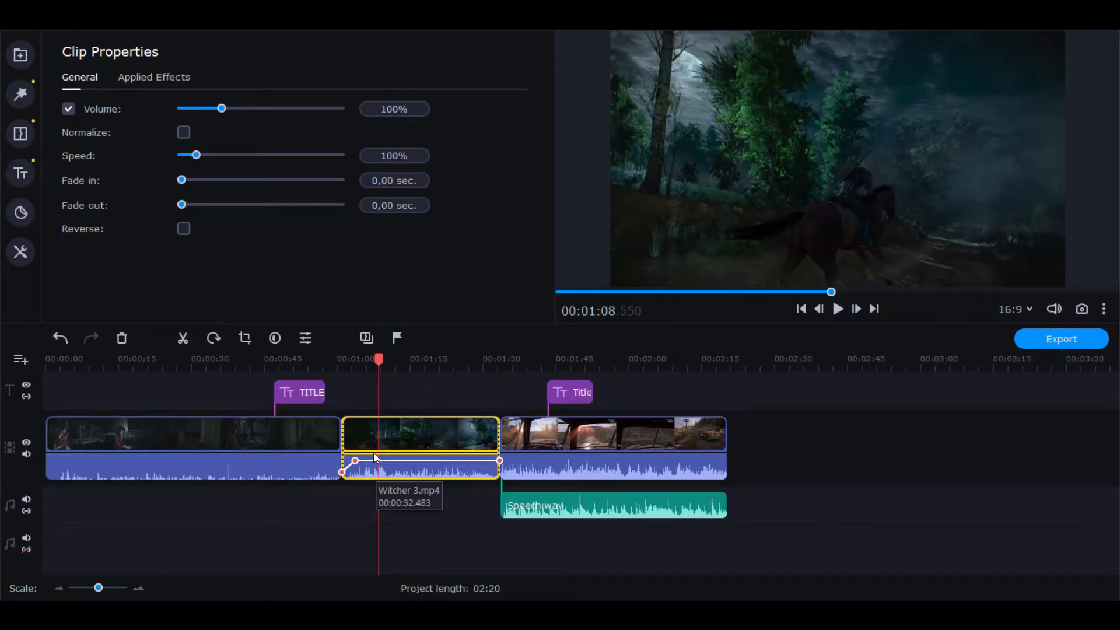
pyautogui.moveTo(181, 181); pyautogui.dragTo(285, 181)
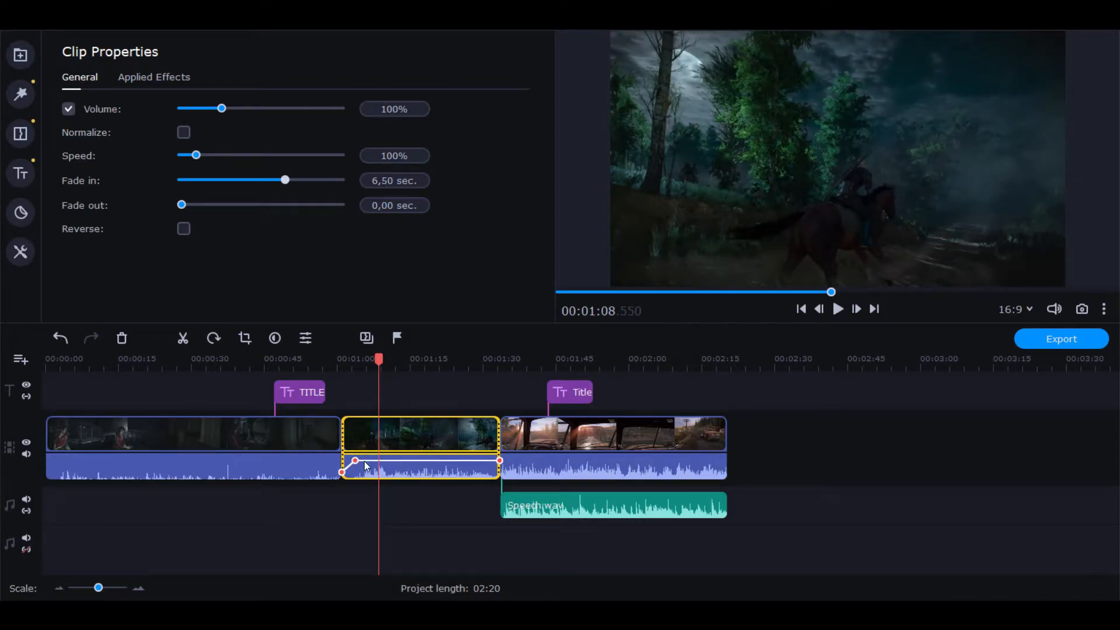
pyautogui.moveTo(282, 188); pyautogui.dragTo(153, 179)
pyautogui.click(374, 507)
pyautogui.click(396, 466)
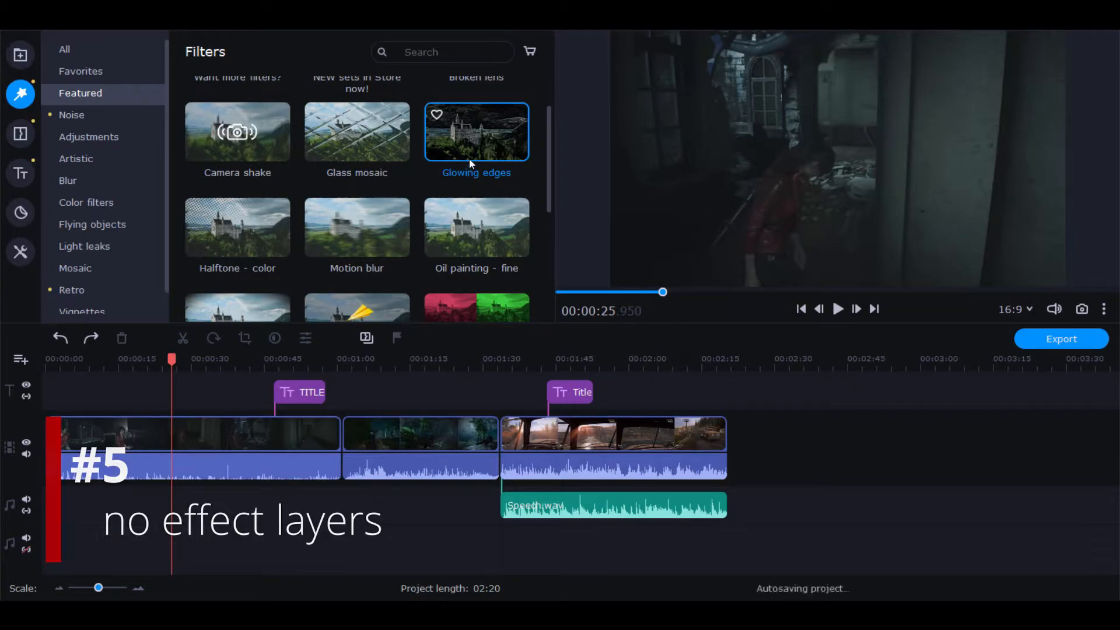
# Step: Apply the Glowing edges filter to the Resident Evil 2 clip and remove it from the clip's applied effects
pyautogui.click(177, 435)
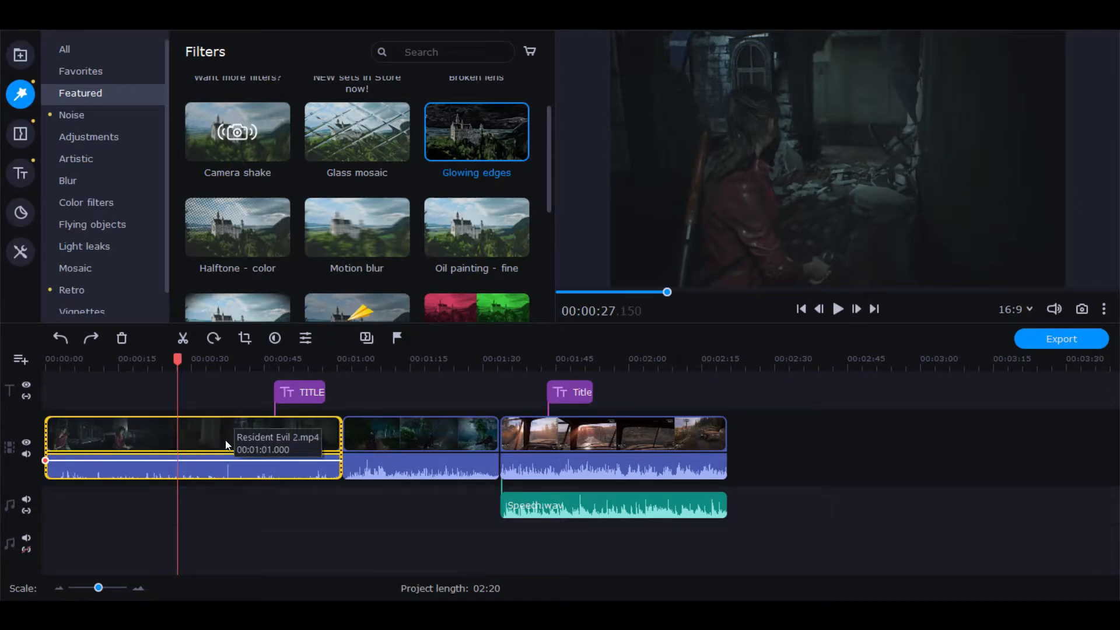
pyautogui.moveTo(489, 126); pyautogui.dragTo(135, 436)
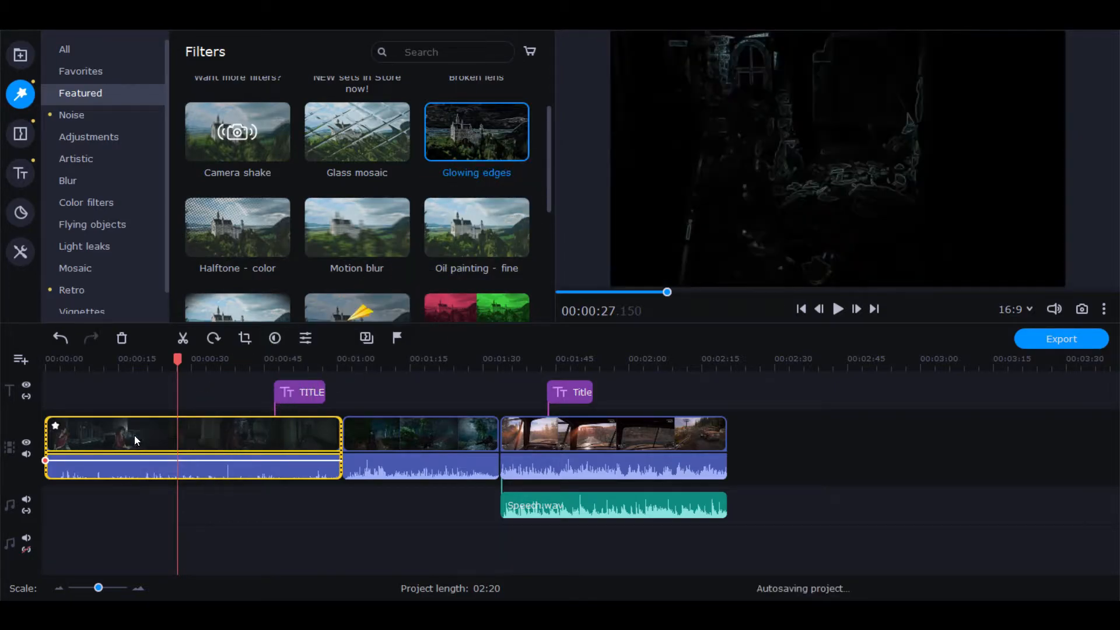
pyautogui.click(56, 426)
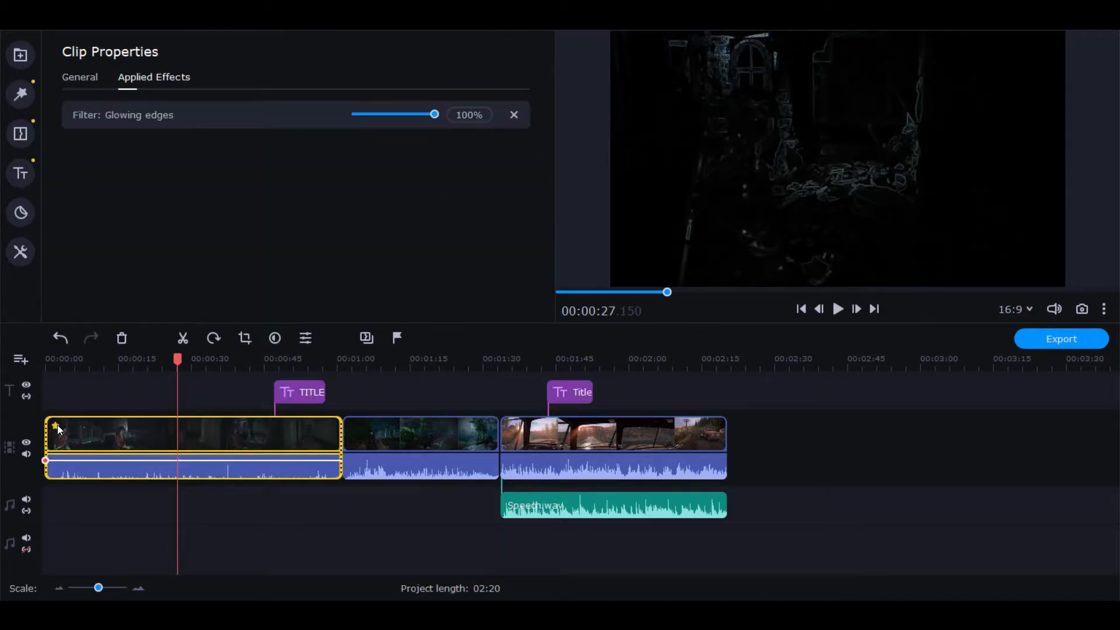
pyautogui.click(513, 116)
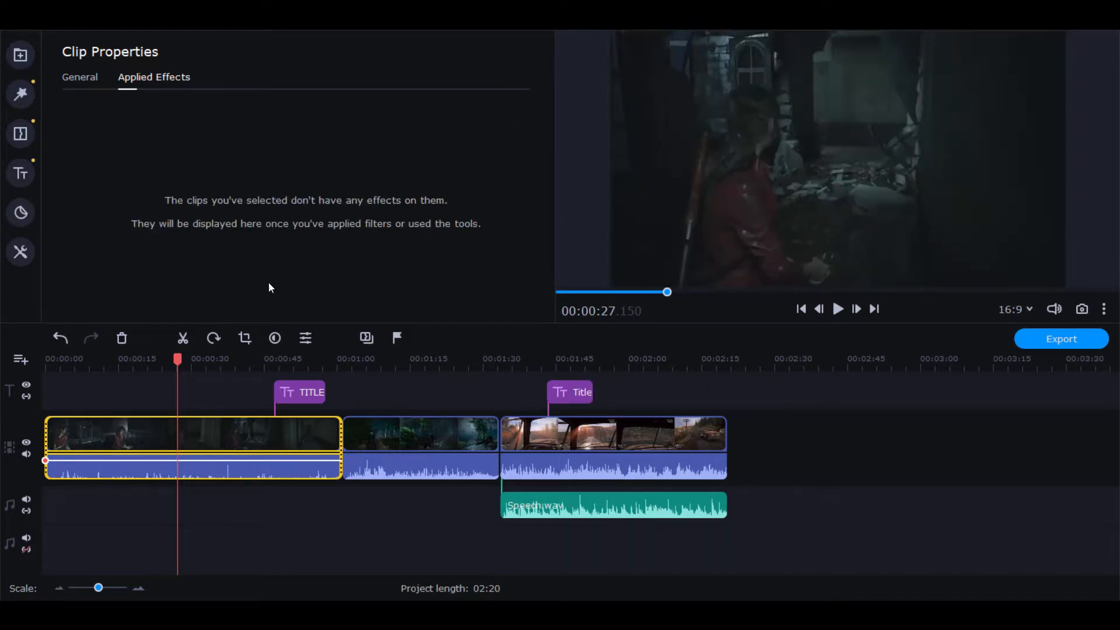
# Step: Split the Resident Evil 2 clip at about 0:24
pyautogui.click(156, 429)
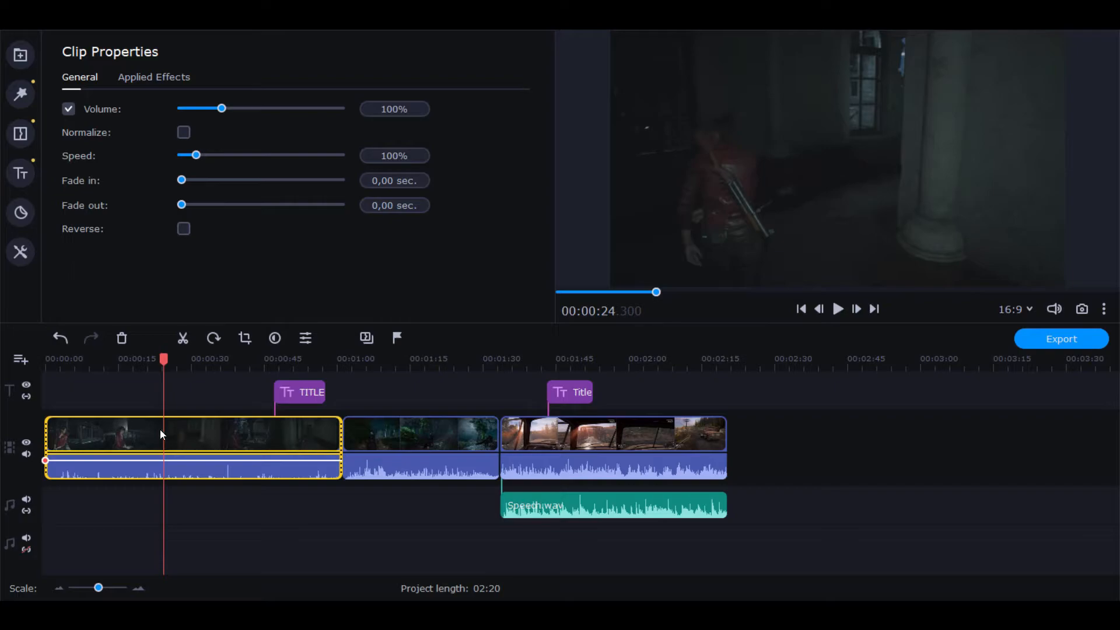
pyautogui.click(183, 338)
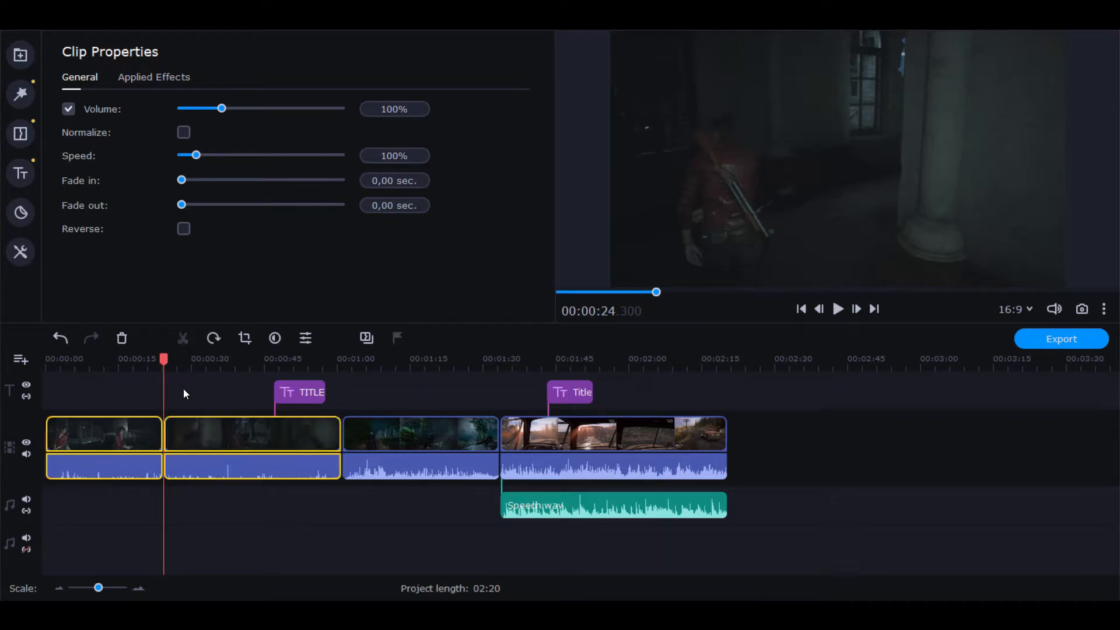
# Step: Split the second Resident Evil 2 segment at about 0:35 and select the short middle piece
pyautogui.click(215, 433)
pyautogui.click(187, 341)
pyautogui.click(183, 395)
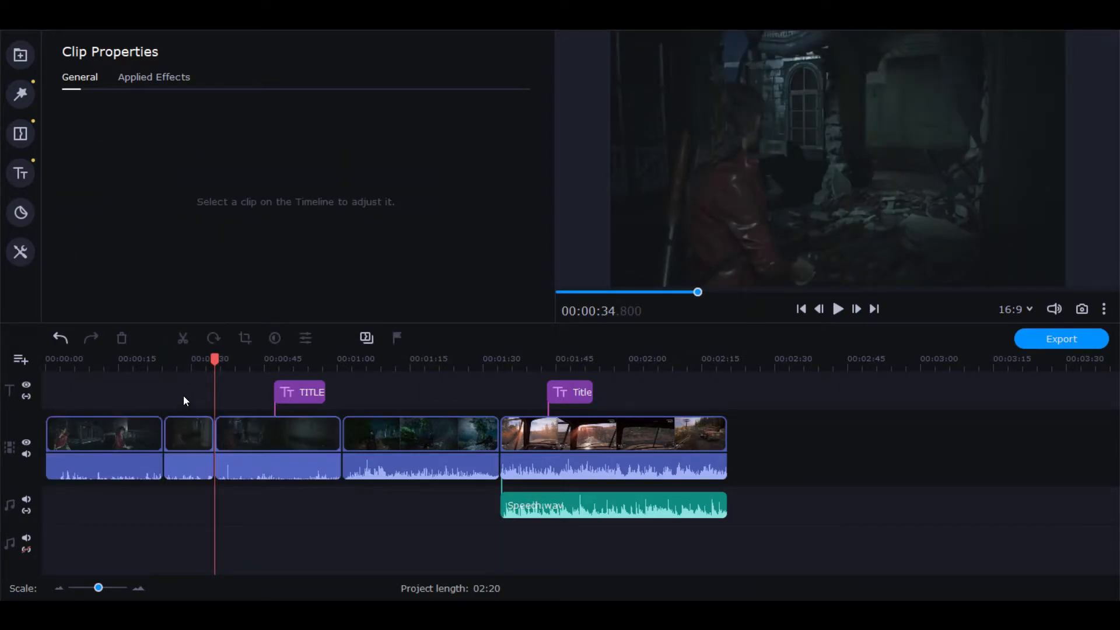
pyautogui.click(181, 437)
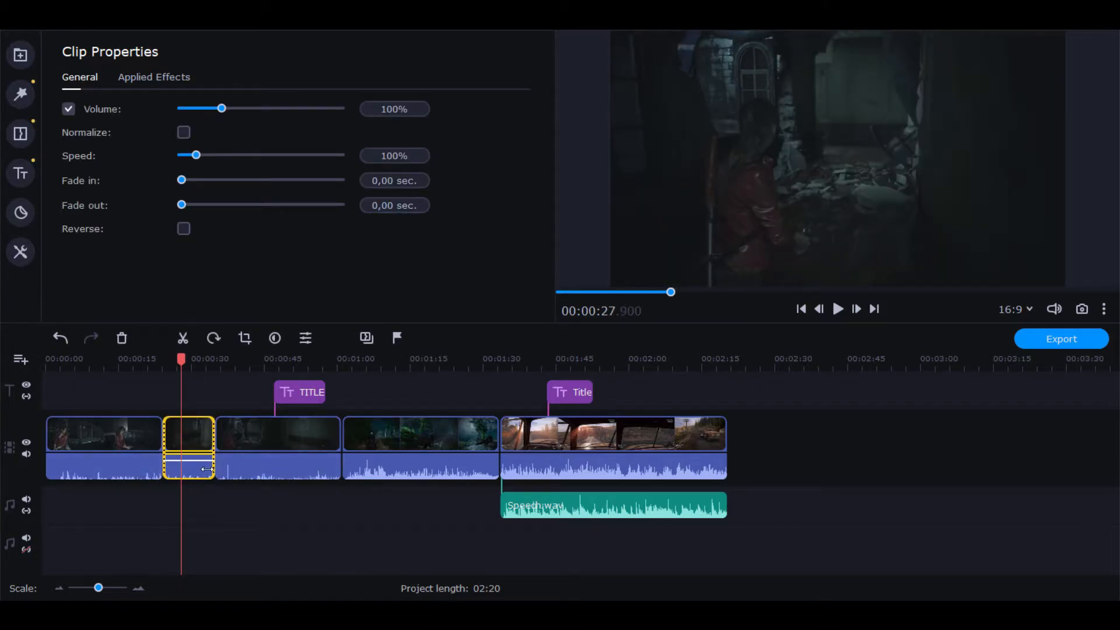
# Step: Shape an audio fade-out on the first Resident Evil 2 segment with volume points, starting at about 0:22 and lowering its end
pyautogui.click(141, 463)
pyautogui.rightClick(153, 461)
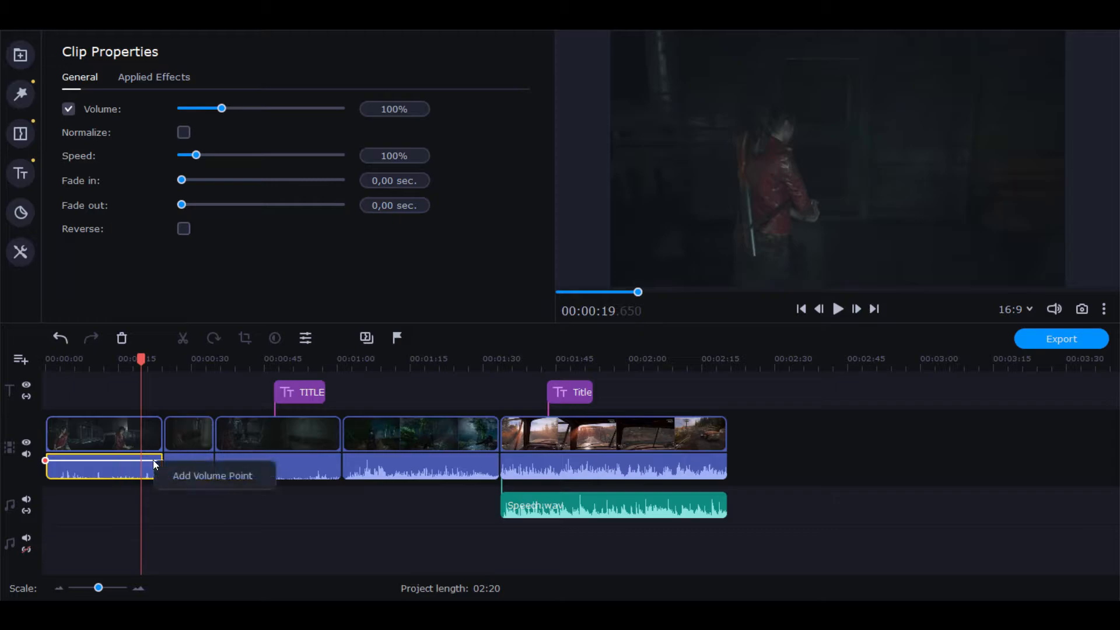
pyautogui.click(182, 469)
pyautogui.click(143, 459)
pyautogui.click(142, 459)
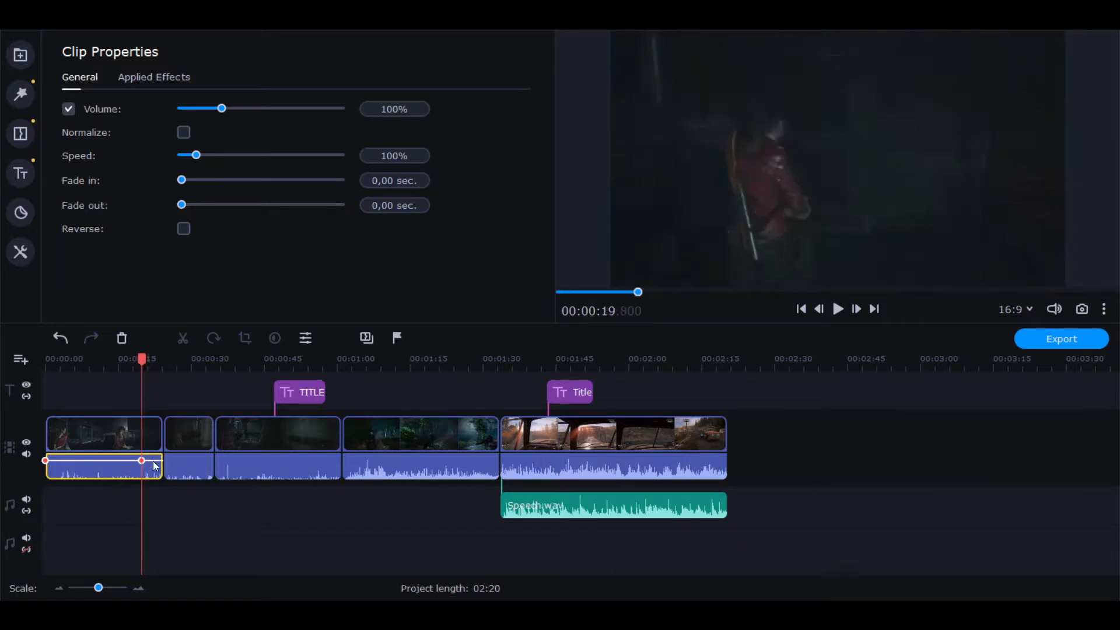
pyautogui.rightClick(141, 460)
pyautogui.click(182, 473)
pyautogui.moveTo(154, 460)
pyautogui.mouseDown()
pyautogui.moveTo(164, 473)
pyautogui.moveTo(152, 460)
pyautogui.mouseUp()
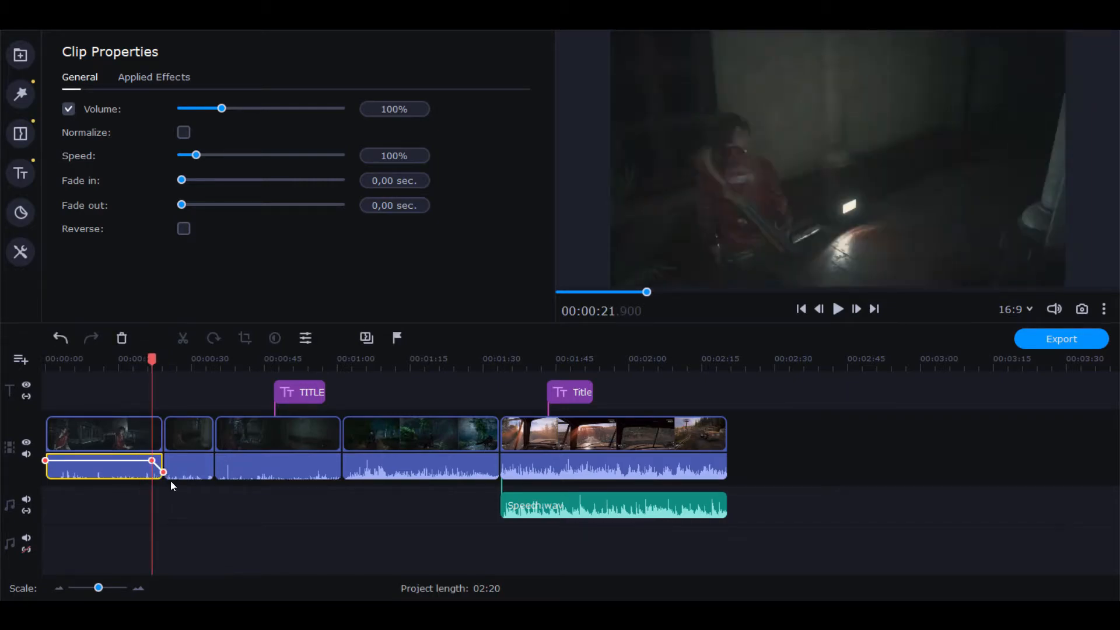
# Step: Undo the volume points and the splits on the Resident Evil 2 clip
pyautogui.hotkey('ctrl', 'z')
pyautogui.hotkey('ctrl', 'z')
pyautogui.hotkey('ctrl', 'z')
# Step: Detach the audio from the Resident Evil 2 clip and split its video at about 0:25 and 0:36
pyautogui.rightClick(166, 466)
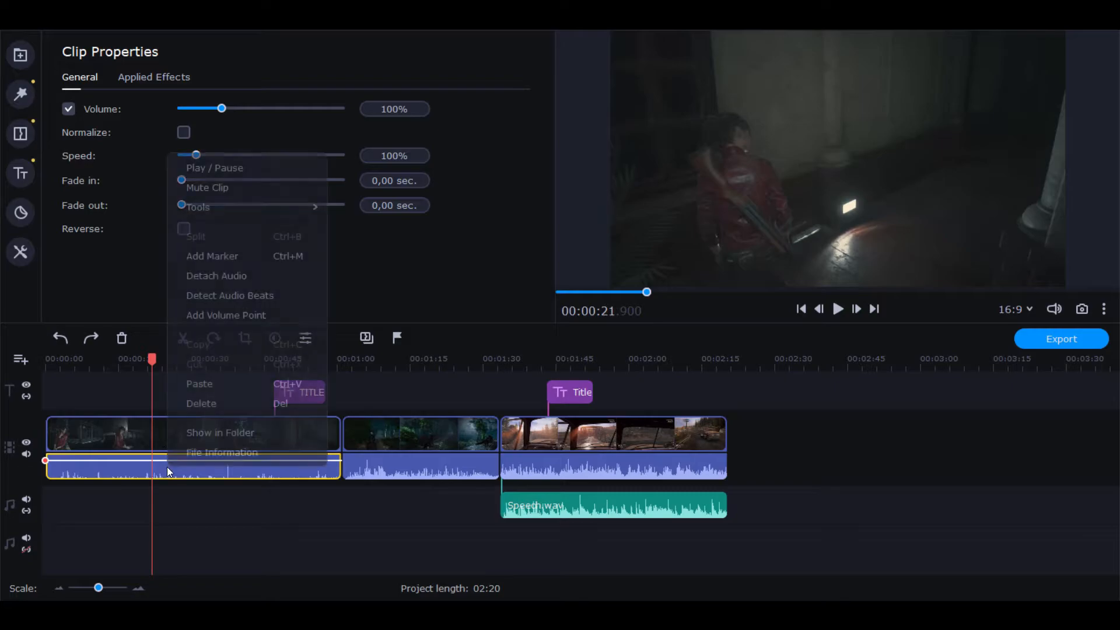
pyautogui.click(218, 280)
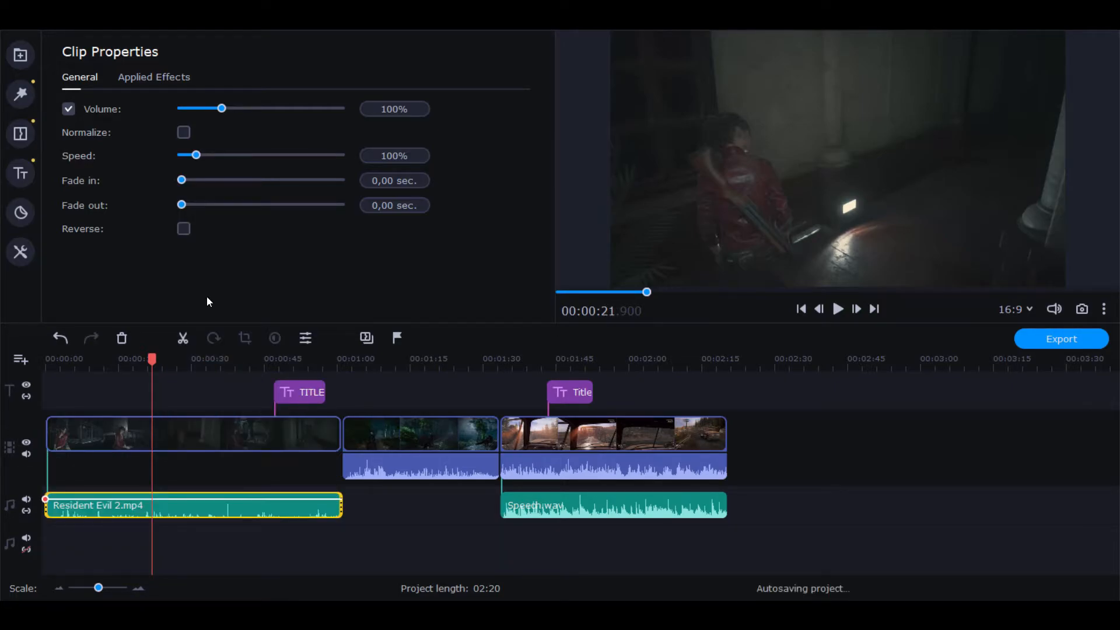
pyautogui.click(167, 437)
pyautogui.click(182, 338)
pyautogui.click(222, 435)
pyautogui.click(182, 344)
# Step: Apply the Glowing edges filter to only the middle Resident Evil 2 segment, undoing its application to both selected segments
pyautogui.click(20, 94)
pyautogui.moveTo(461, 135); pyautogui.dragTo(193, 430)
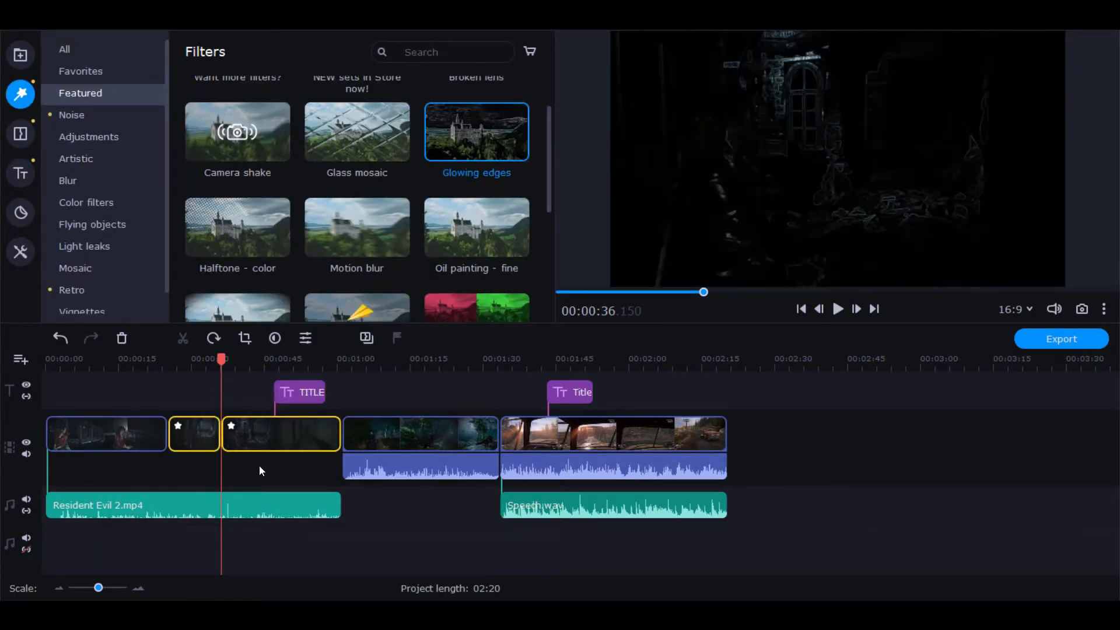
pyautogui.hotkey('ctrl', 'z')
pyautogui.click(199, 444)
pyautogui.moveTo(467, 137); pyautogui.dragTo(193, 436)
pyautogui.click(202, 447)
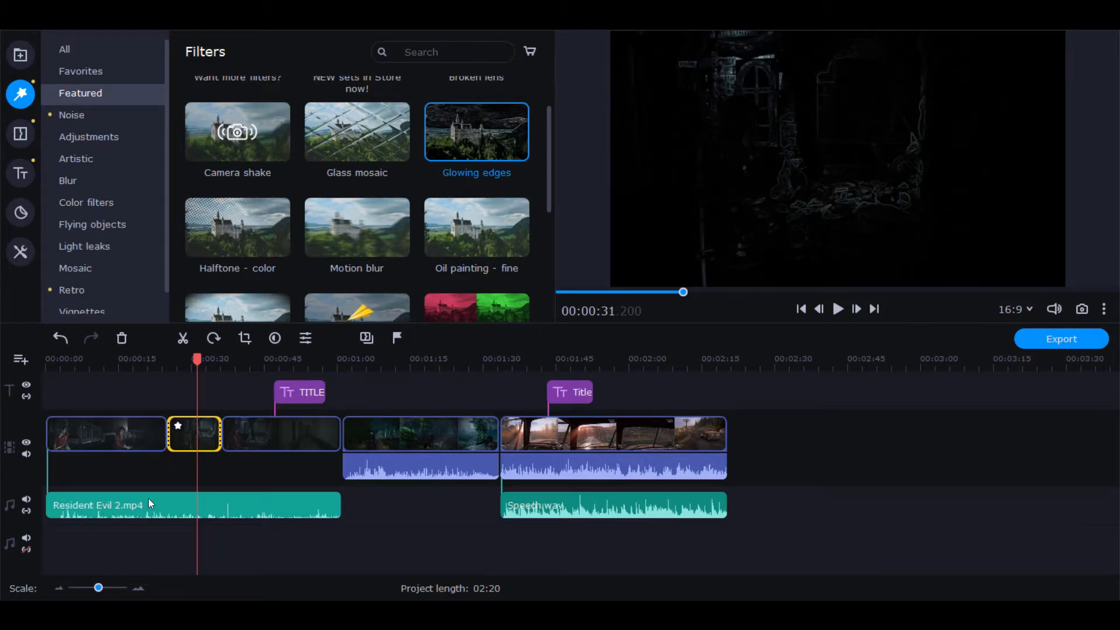
# Step: Try to trim the start of the first Resident Evil 2 video segment
pyautogui.click(107, 439)
pyautogui.moveTo(47, 435); pyautogui.dragTo(95, 435)
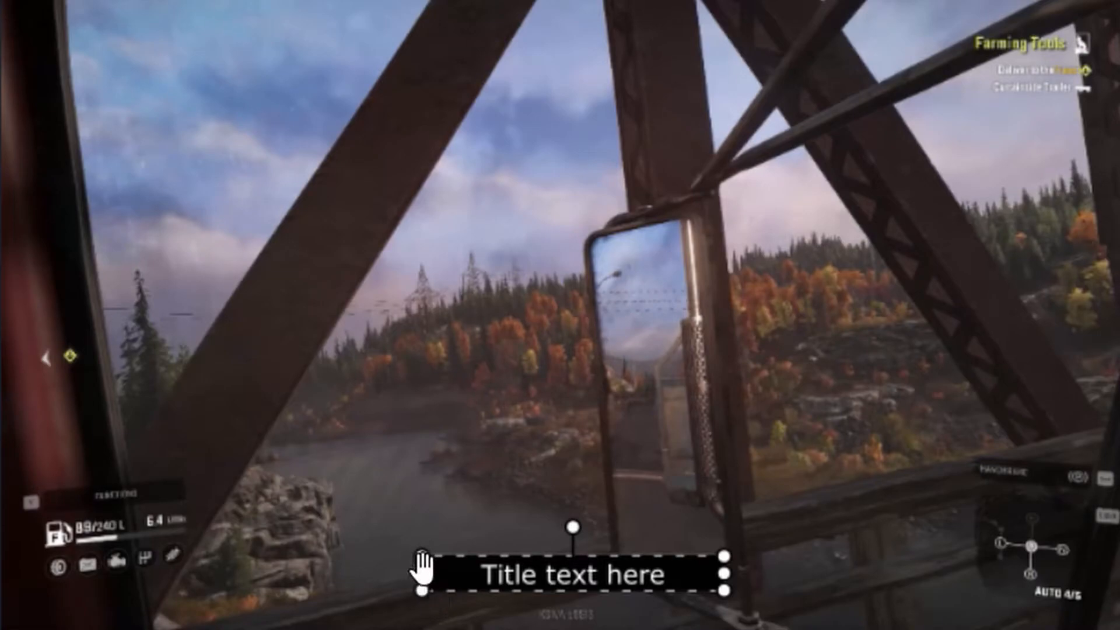
# Step: Adjust the width of the "Title text here" box with its black background over the Mud Runner 2 clip
pyautogui.moveTo(423, 572); pyautogui.dragTo(300, 560)
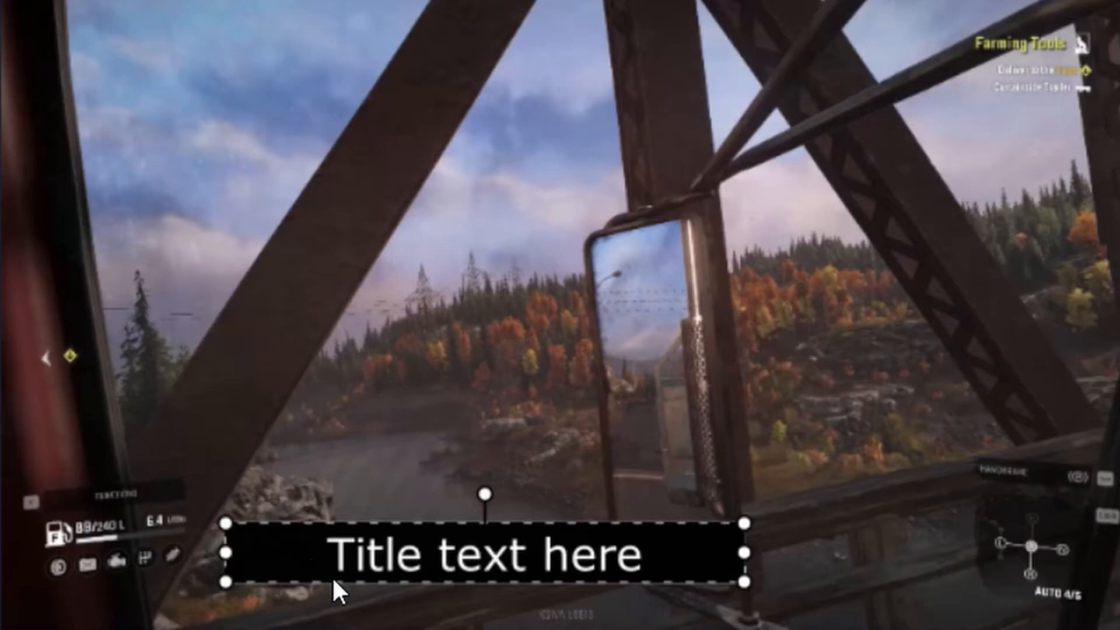
pyautogui.moveTo(227, 550); pyautogui.dragTo(288, 554)
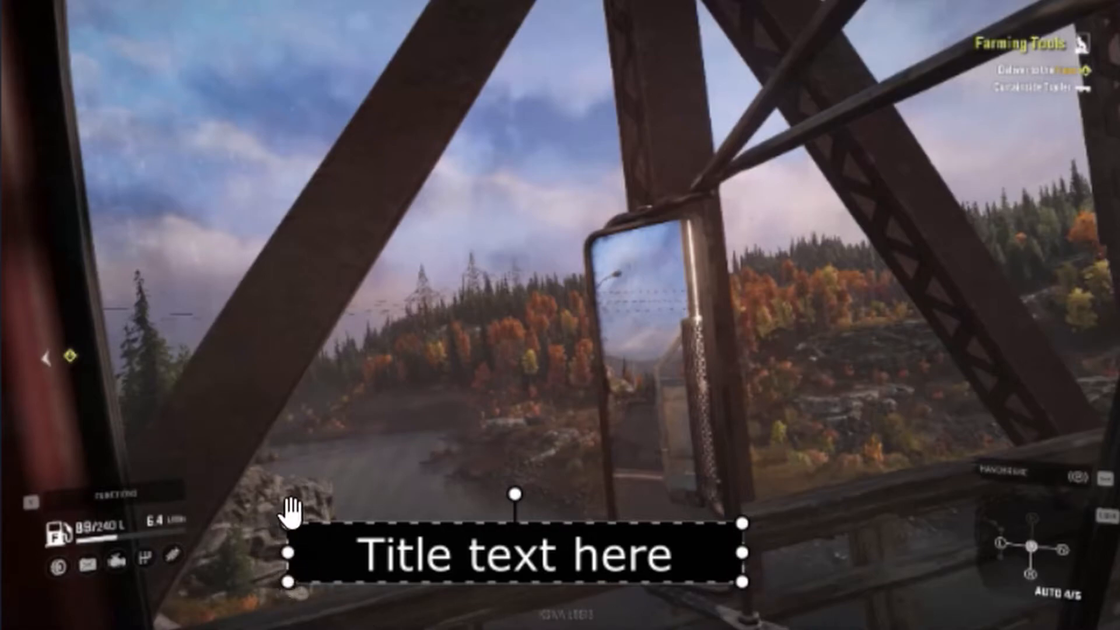
pyautogui.moveTo(515, 494)
pyautogui.mouseDown()
pyautogui.moveTo(473, 506)
pyautogui.moveTo(512, 496)
pyautogui.mouseUp()
pyautogui.moveTo(283, 520); pyautogui.dragTo(266, 504)
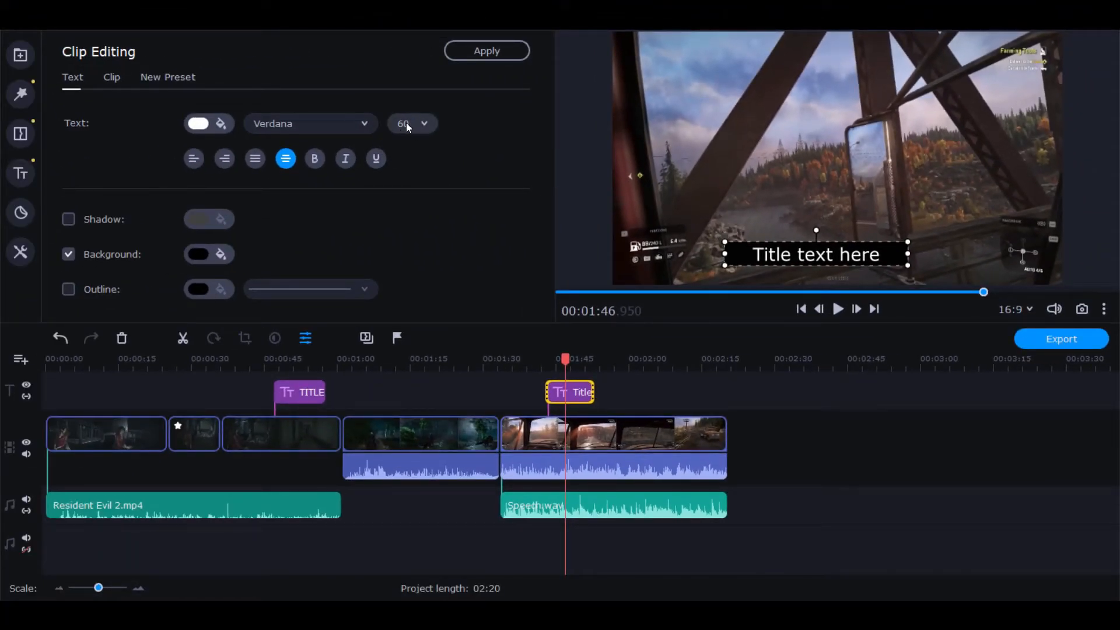
pyautogui.moveTo(724, 252)
pyautogui.mouseDown()
pyautogui.moveTo(771, 252)
pyautogui.moveTo(695, 252)
pyautogui.moveTo(762, 253)
pyautogui.moveTo(732, 254)
pyautogui.mouseUp()
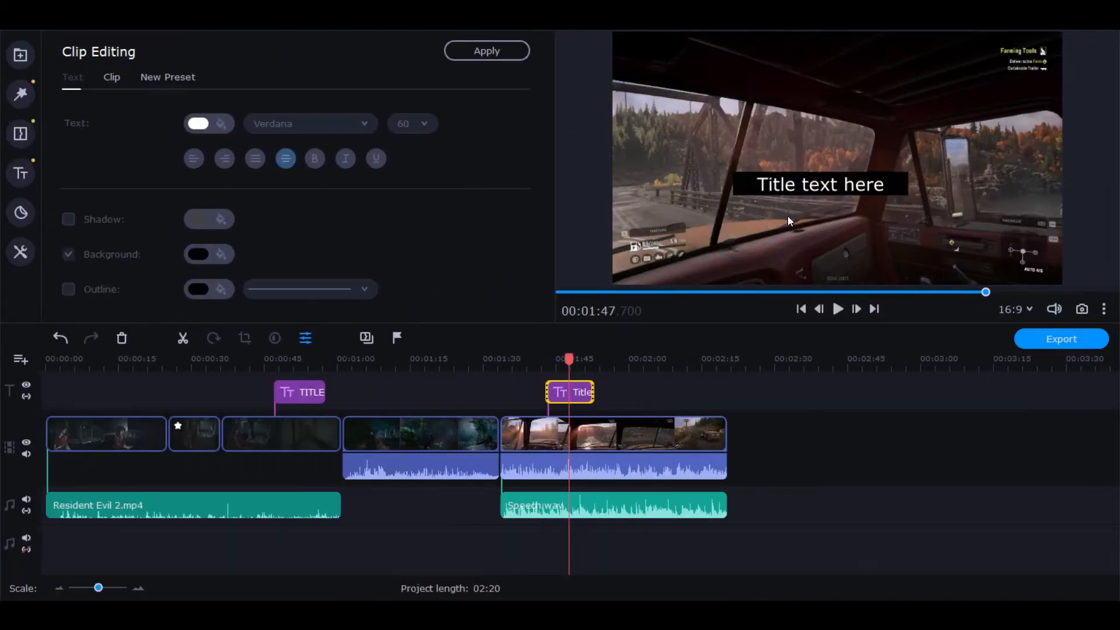
# Step: Move the "Title text here" box onto the frame's vertical centre line, just below the horizontal centre guide
pyautogui.moveTo(786, 186); pyautogui.dragTo(804, 151)
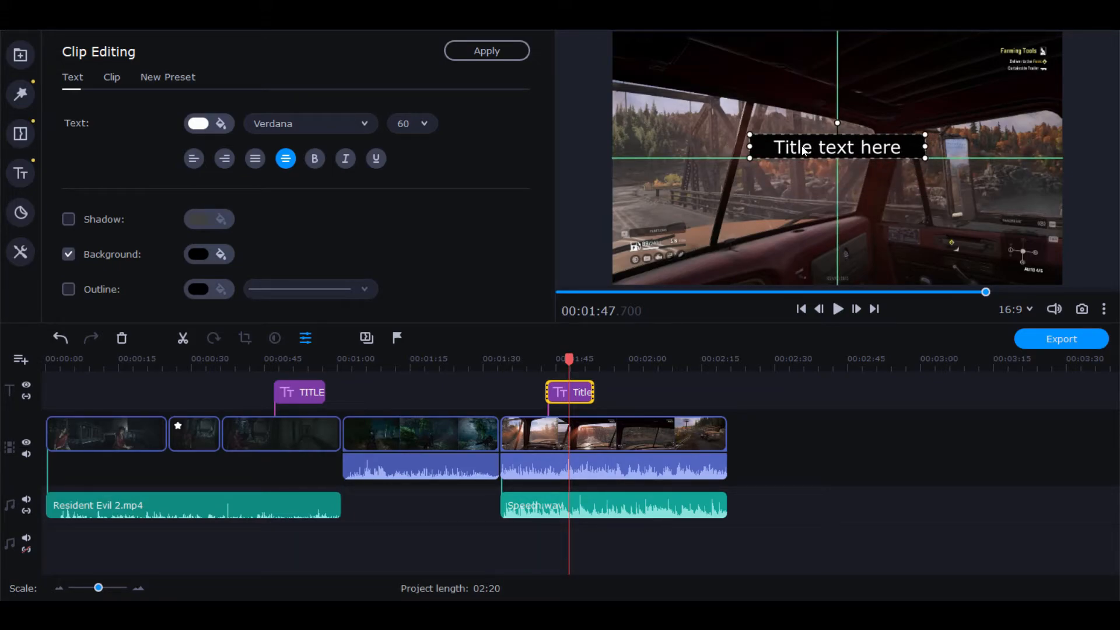
pyautogui.moveTo(803, 151); pyautogui.dragTo(807, 176)
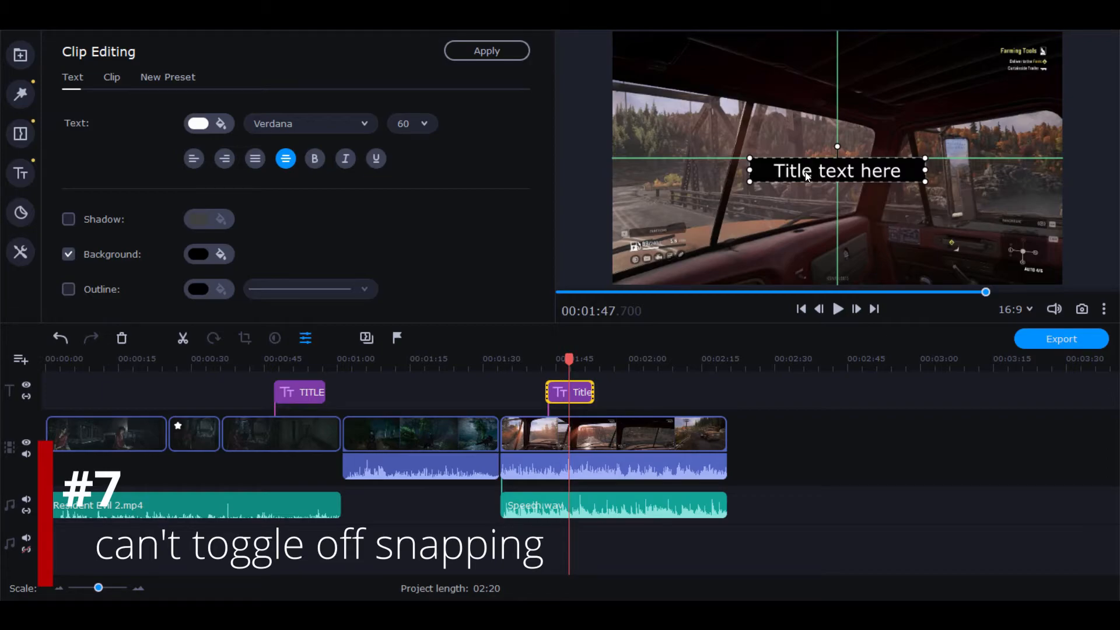
pyautogui.moveTo(808, 176)
pyautogui.mouseDown()
pyautogui.moveTo(805, 132)
pyautogui.moveTo(805, 186)
pyautogui.moveTo(802, 149)
pyautogui.moveTo(805, 173)
pyautogui.mouseUp()
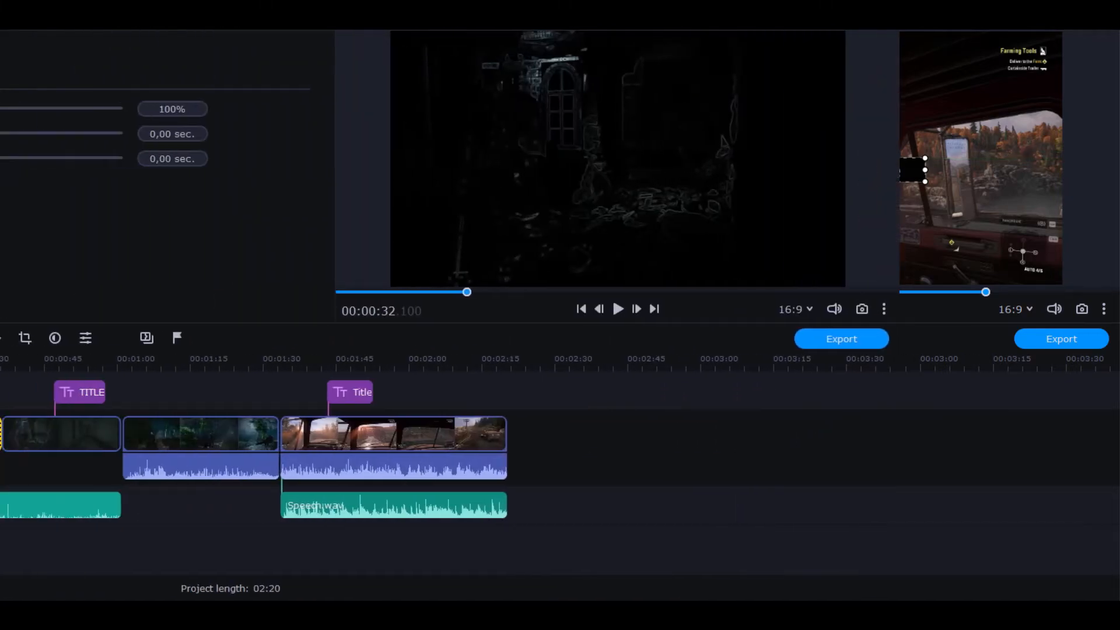
# Step: Check the settings of the sad-face sticker and the Resident Evil 2 segments for an opacity option
pyautogui.click(195, 394)
pyautogui.click(157, 392)
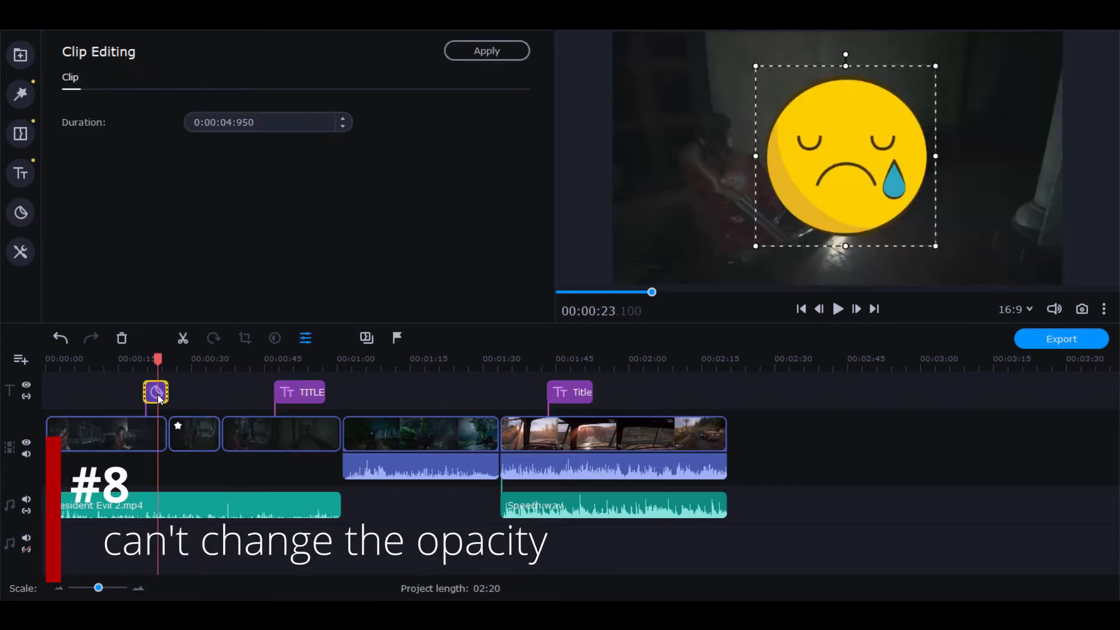
pyautogui.click(196, 434)
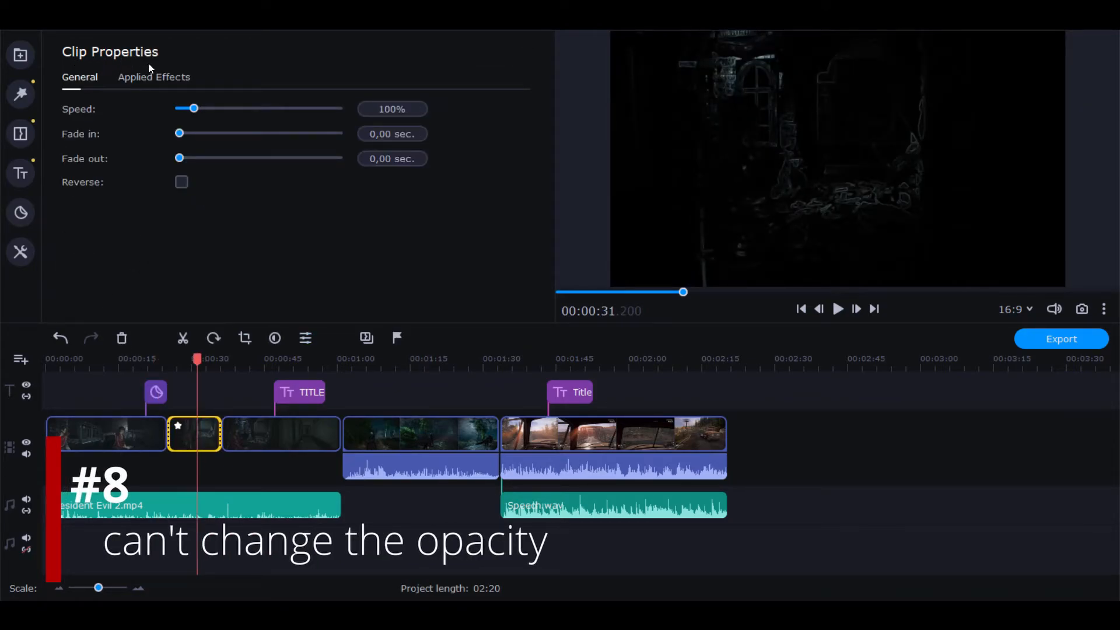
pyautogui.click(157, 391)
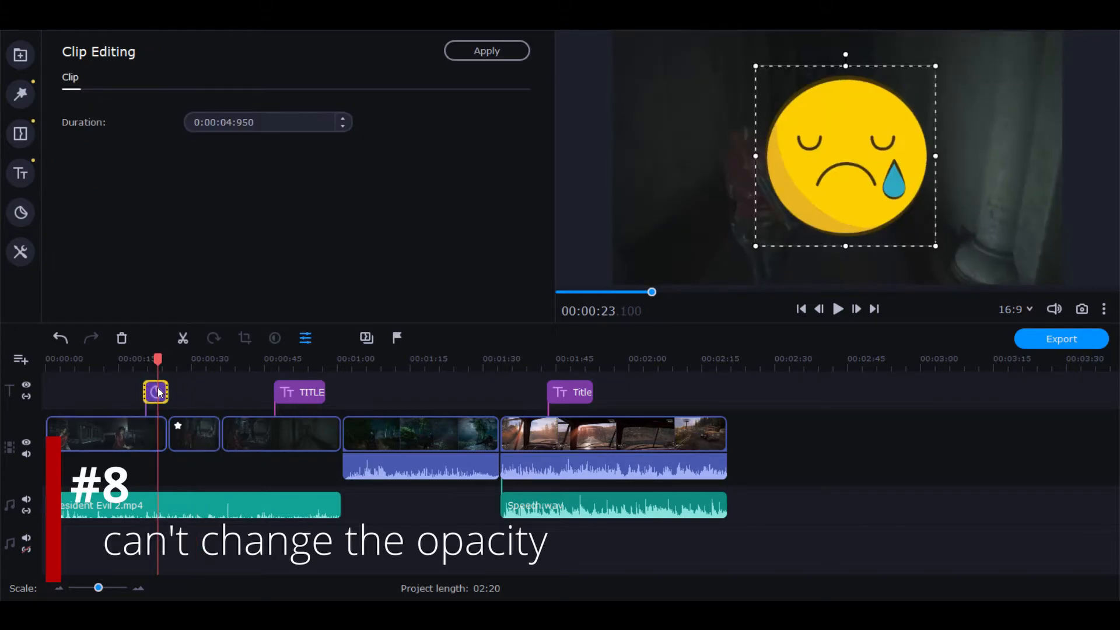
pyautogui.click(249, 434)
# Step: Raise the first Resident Evil 2 segment's speed to 133% and lower it in small increments to 96%
pyautogui.click(113, 441)
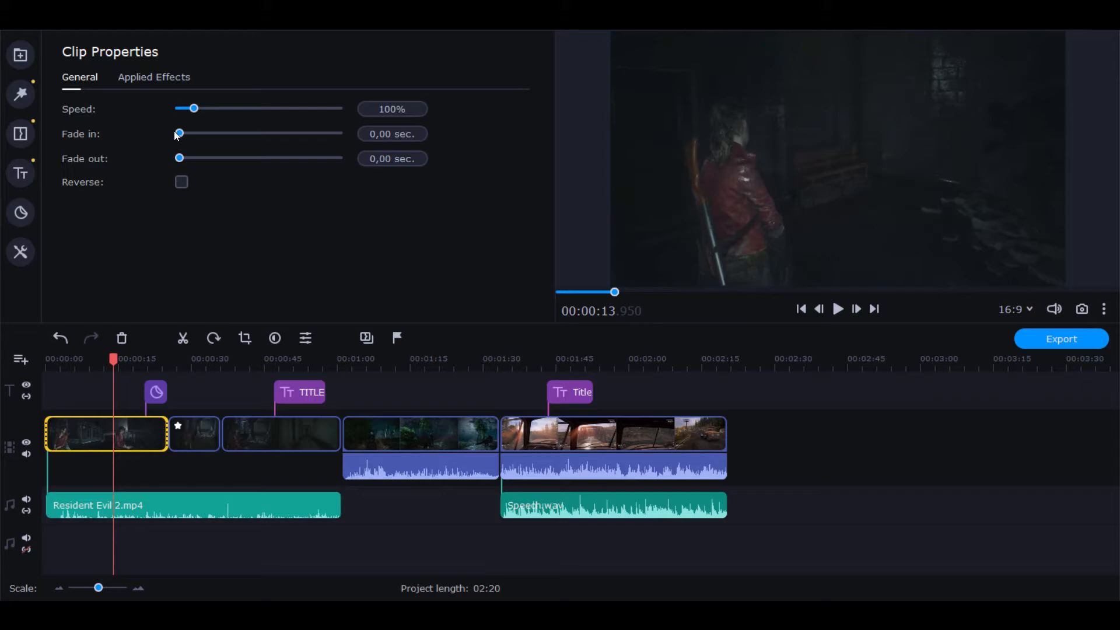
pyautogui.moveTo(196, 109); pyautogui.dragTo(199, 108)
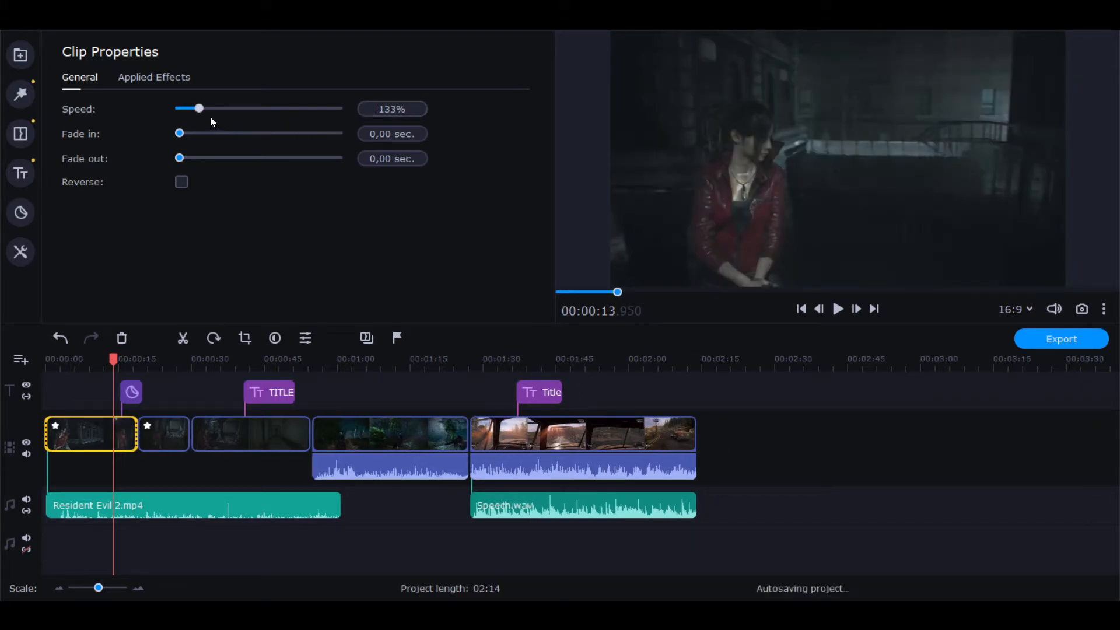
pyautogui.moveTo(199, 114); pyautogui.dragTo(194, 113)
pyautogui.press('Left')
pyautogui.press('Left')
pyautogui.press('Left')
pyautogui.press('Left')
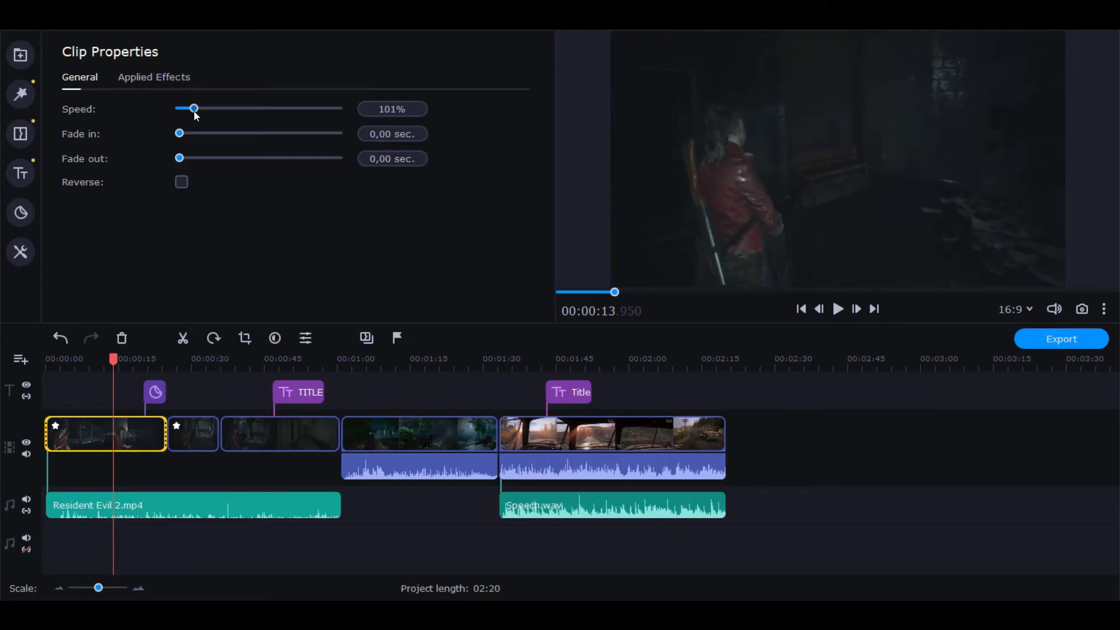
pyautogui.press('Left')
pyautogui.press('Left')
pyautogui.press('Left')
pyautogui.press('Left')
pyautogui.press('Left')
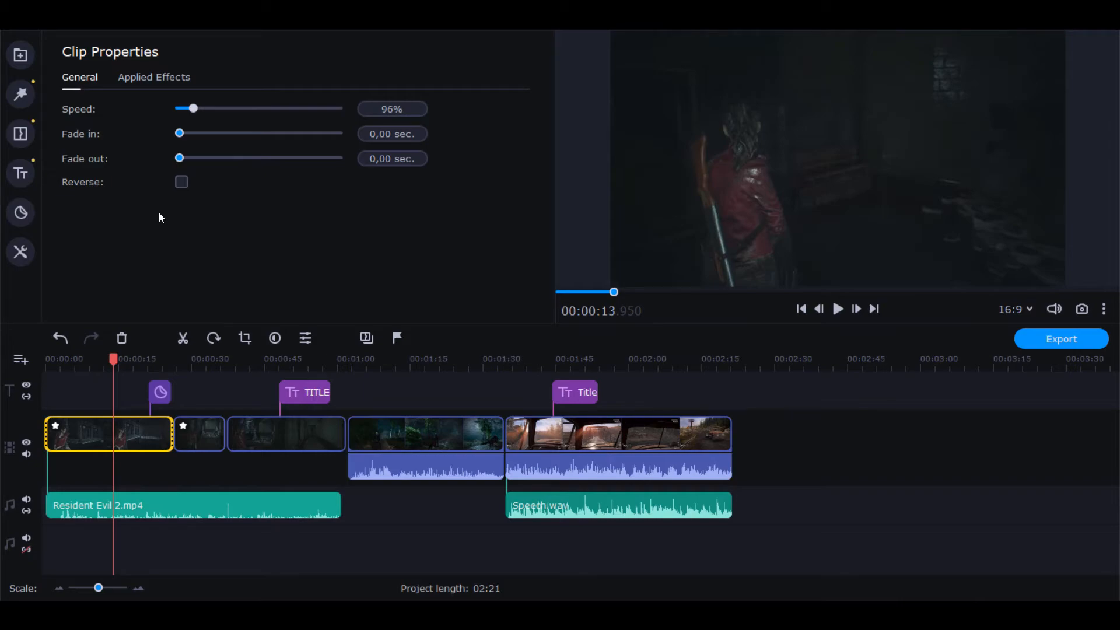
# Step: Undo all the speed changes on the first Resident Evil 2 segment
pyautogui.hotkey('ctrl', 'z')
pyautogui.hotkey('ctrl', 'z')
pyautogui.hotkey('ctrl', 'z')
pyautogui.hotkey('ctrl', 'z')
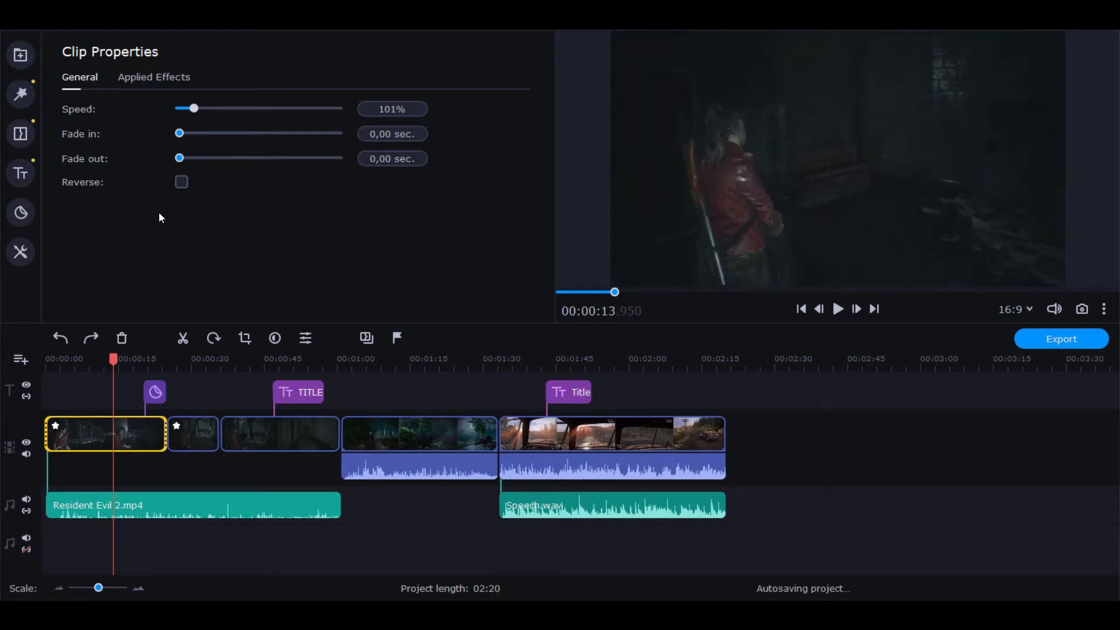
pyautogui.hotkey('ctrl', 'z')
pyautogui.hotkey('ctrl', 'z')
pyautogui.hotkey('ctrl', 'z')
pyautogui.hotkey('ctrl', 'z')
pyautogui.hotkey('ctrl', 'z')
pyautogui.hotkey('ctrl', 'z')
pyautogui.hotkey('ctrl', 'z')
pyautogui.hotkey('ctrl', 'z')
pyautogui.hotkey('ctrl', 'z')
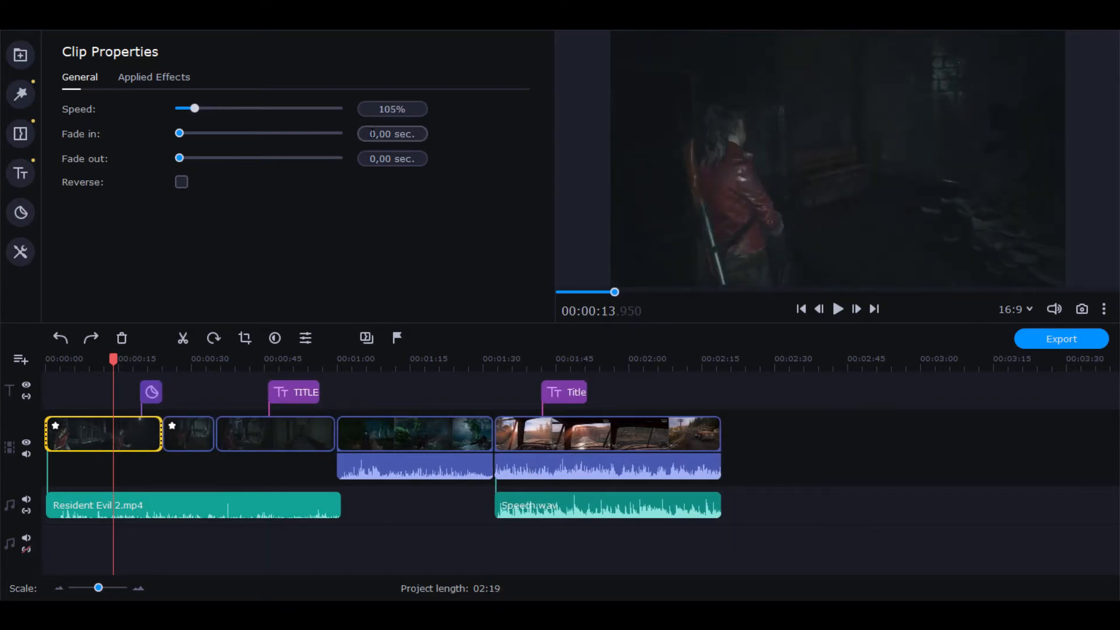
pyautogui.hotkey('ctrl', 'z')
pyautogui.hotkey('ctrl', 'z')
pyautogui.hotkey('ctrl', 'z')
pyautogui.hotkey('ctrl', 'z')
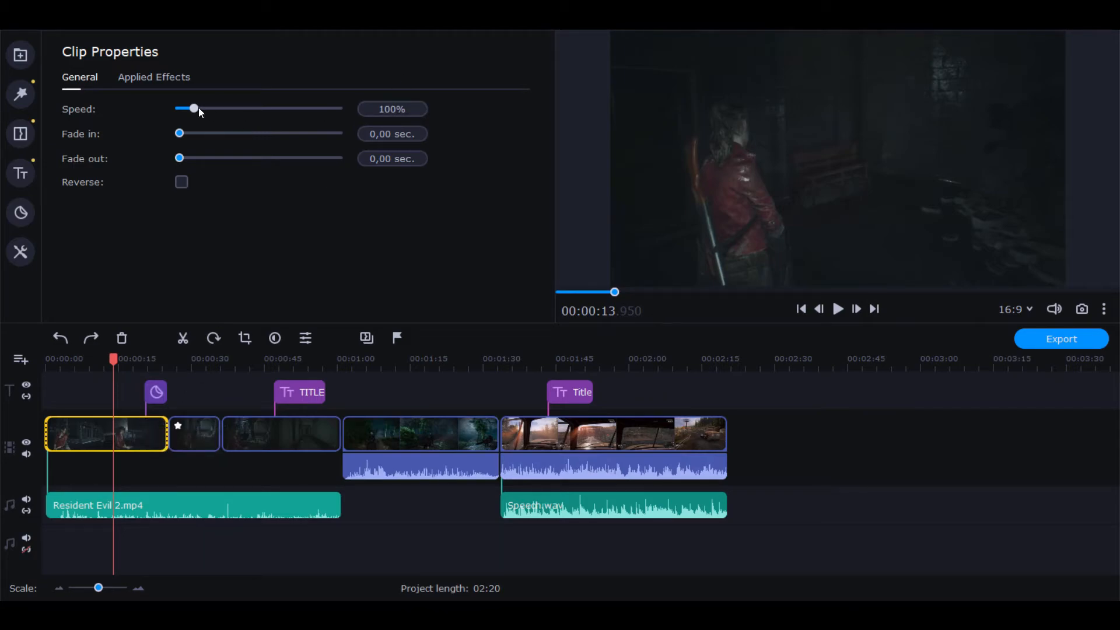
# Step: Raise the first Resident Evil 2 segment's speed and reset it to exactly 100%
pyautogui.moveTo(198, 108); pyautogui.dragTo(209, 109)
pyautogui.moveTo(377, 109); pyautogui.dragTo(461, 108)
pyautogui.write('100')
pyautogui.press('Return')
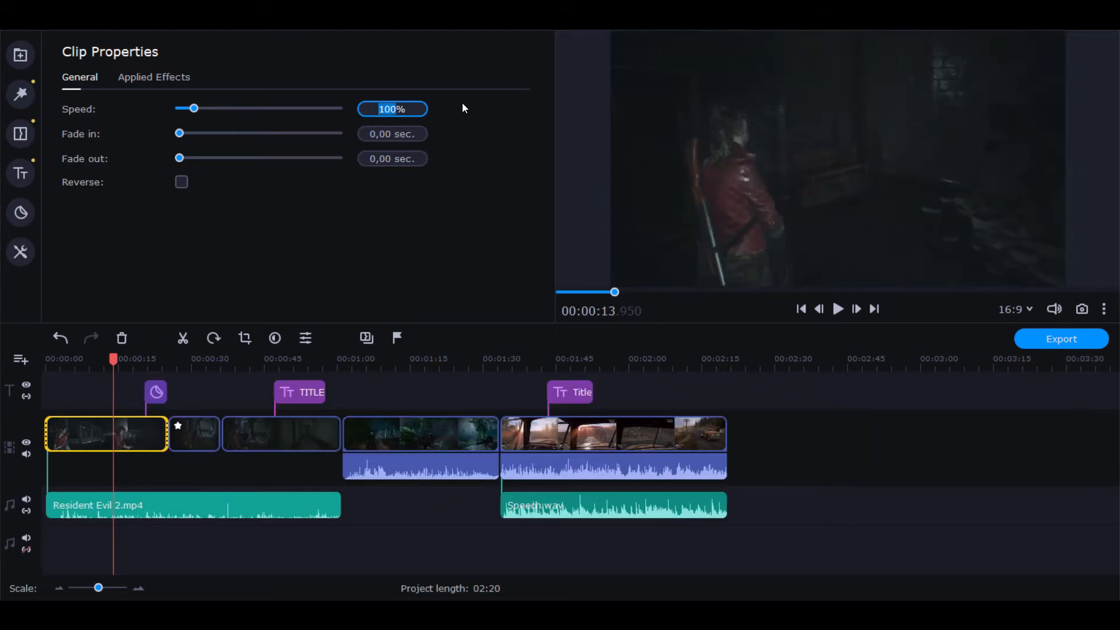
# Step: Place the playhead at about 0:14.7 on the first Resident Evil 2 segment and raise the segment's speed
pyautogui.click(126, 394)
pyautogui.moveTo(114, 360); pyautogui.dragTo(117, 425)
pyautogui.click(117, 425)
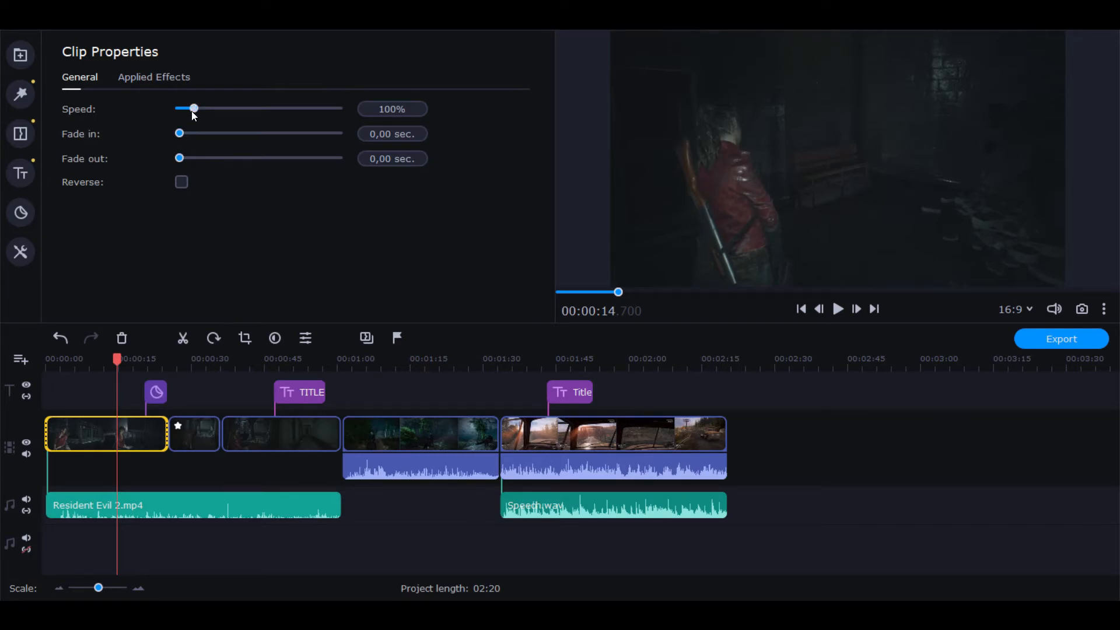
pyautogui.moveTo(191, 111); pyautogui.dragTo(200, 112)
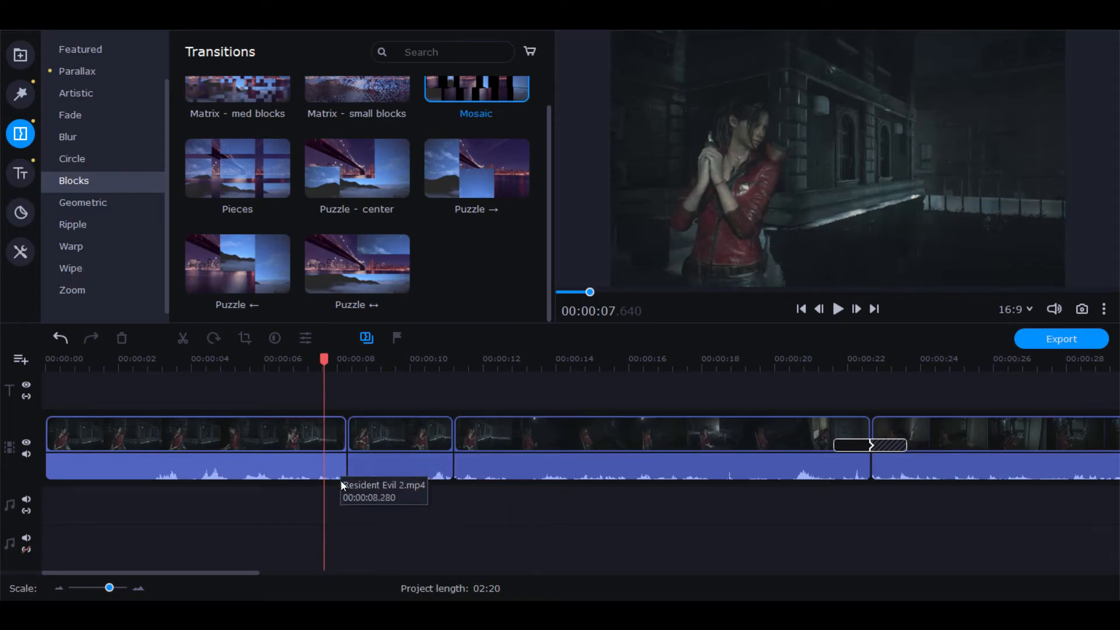
# Step: Set the duration of the Mosaic transition between the Resident Evil 2 segments to 4 seconds and preview it near 0:23
pyautogui.click(791, 394)
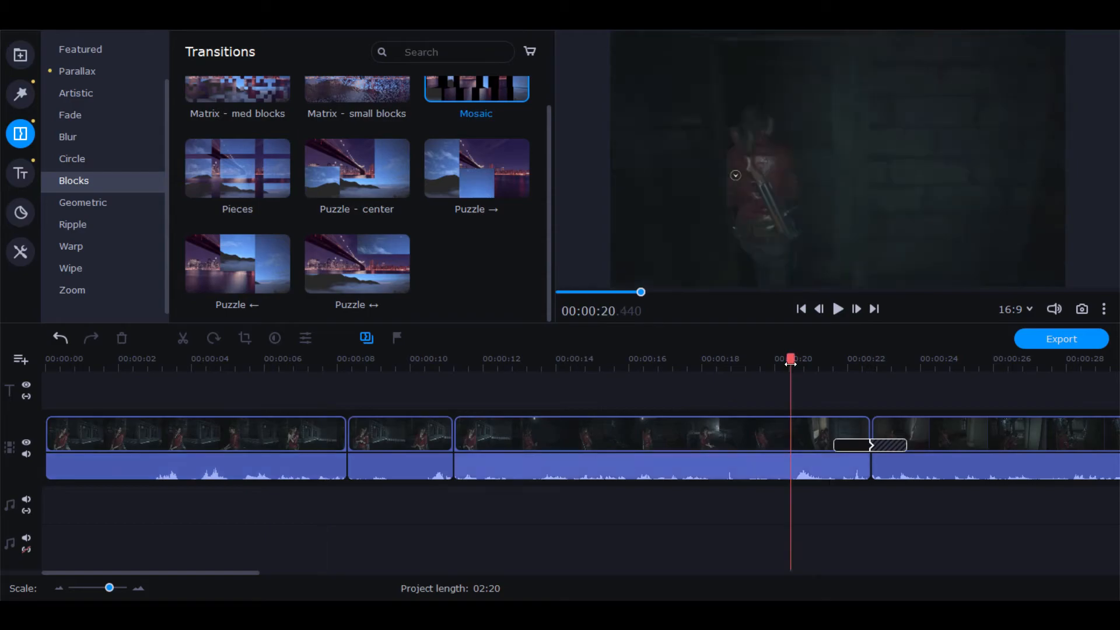
pyautogui.moveTo(239, 573); pyautogui.dragTo(333, 580)
pyautogui.click(383, 446)
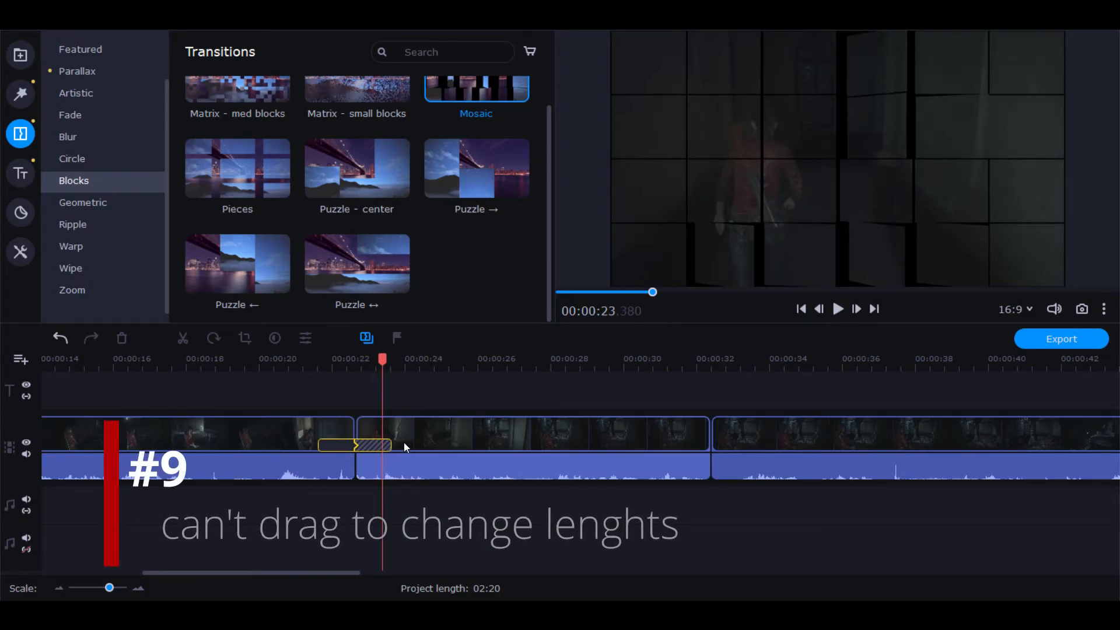
pyautogui.doubleClick(334, 446)
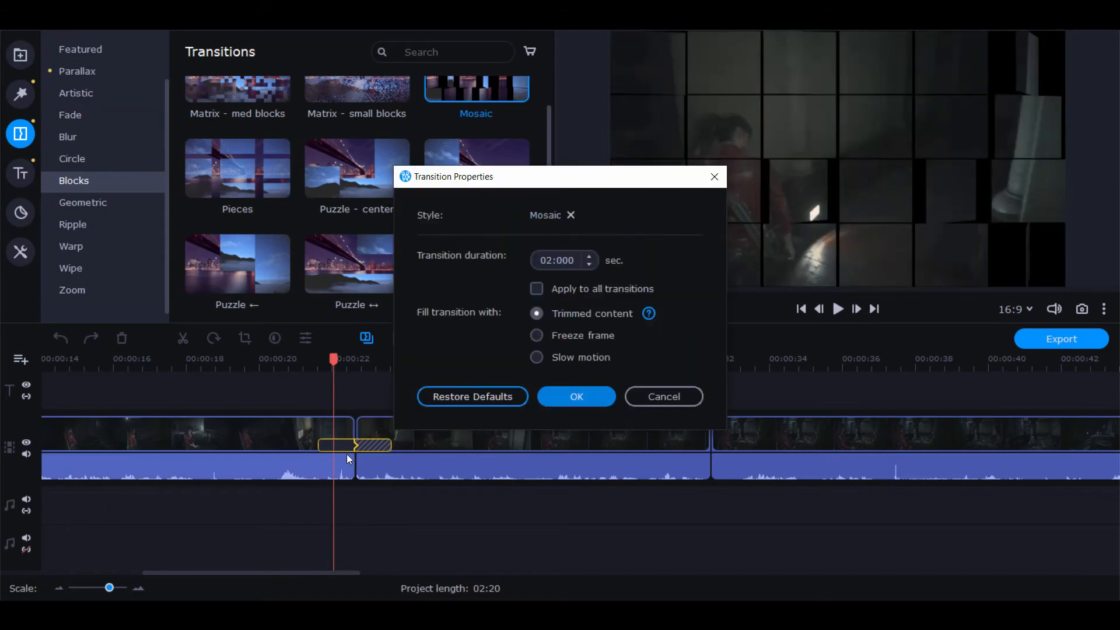
pyautogui.click(589, 256)
pyautogui.click(590, 255)
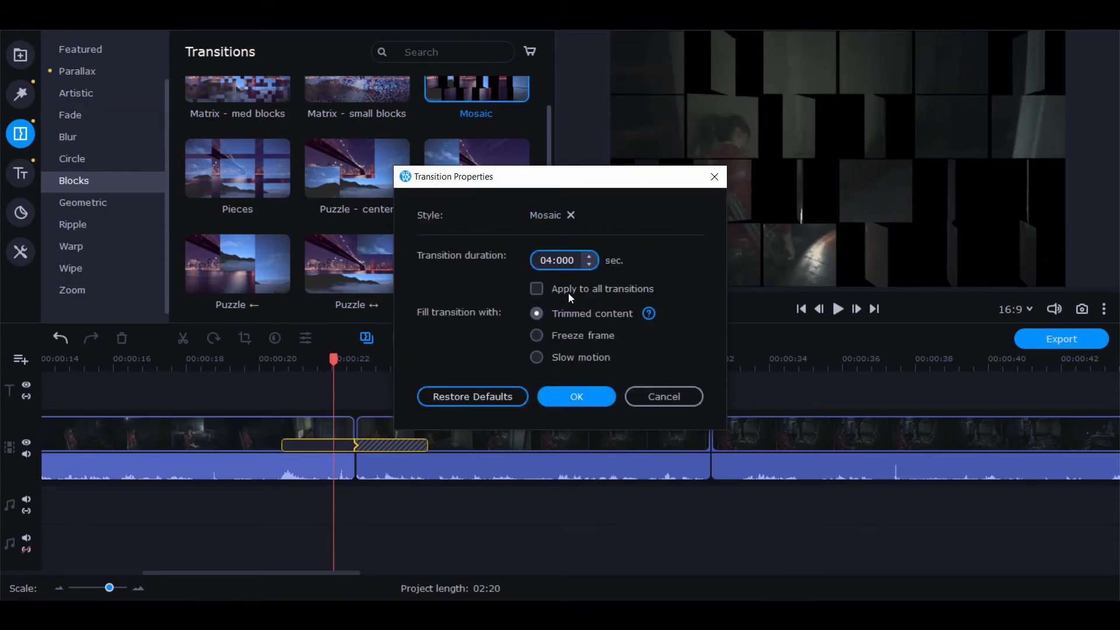
pyautogui.click(577, 397)
pyautogui.click(380, 365)
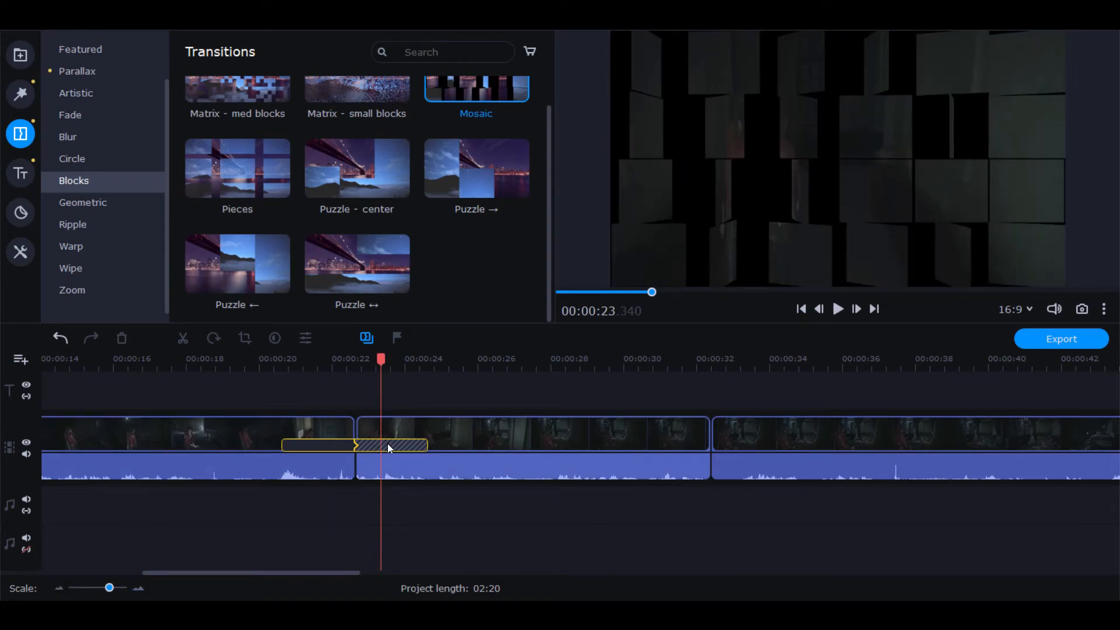
pyautogui.click(405, 365)
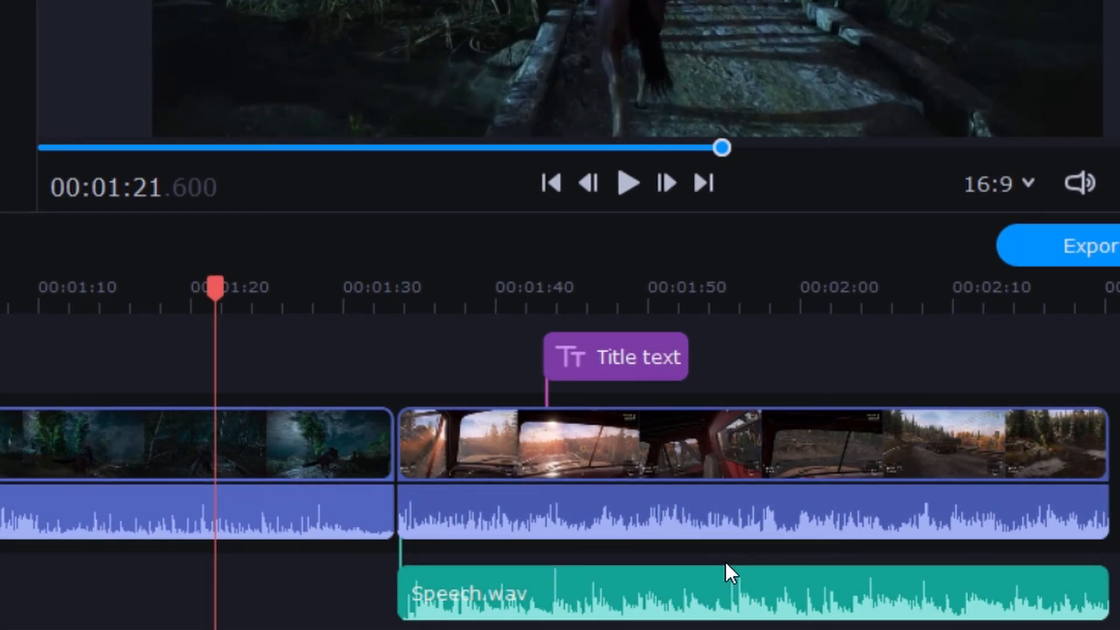
# Step: Try trimming the start of the Mud Runner 2 clip and undo the trim
pyautogui.click(435, 458)
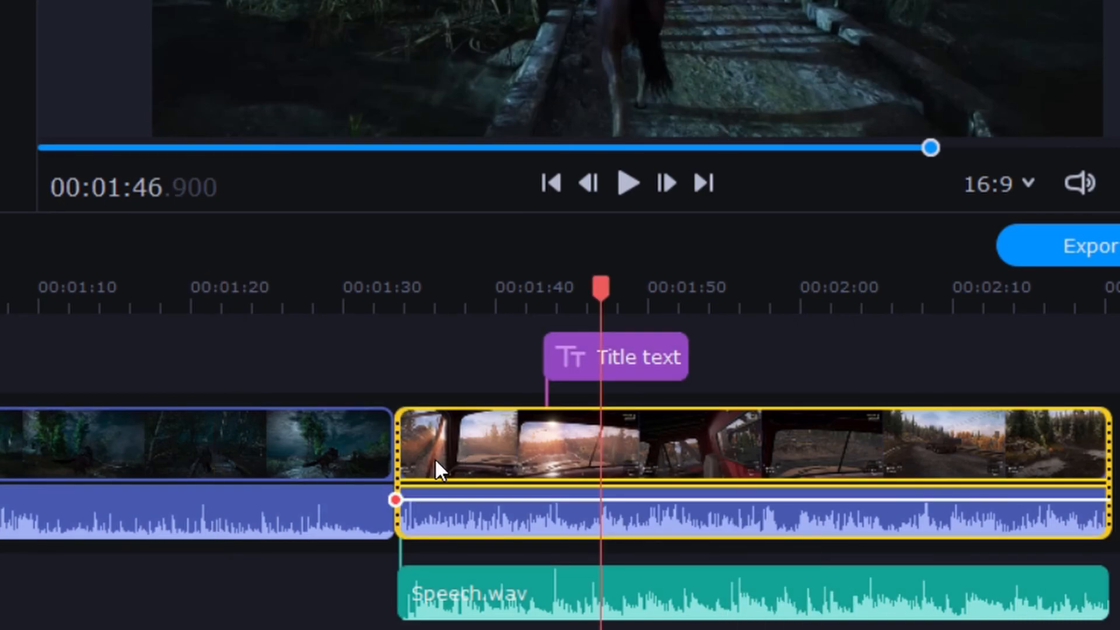
pyautogui.moveTo(400, 455); pyautogui.dragTo(444, 447)
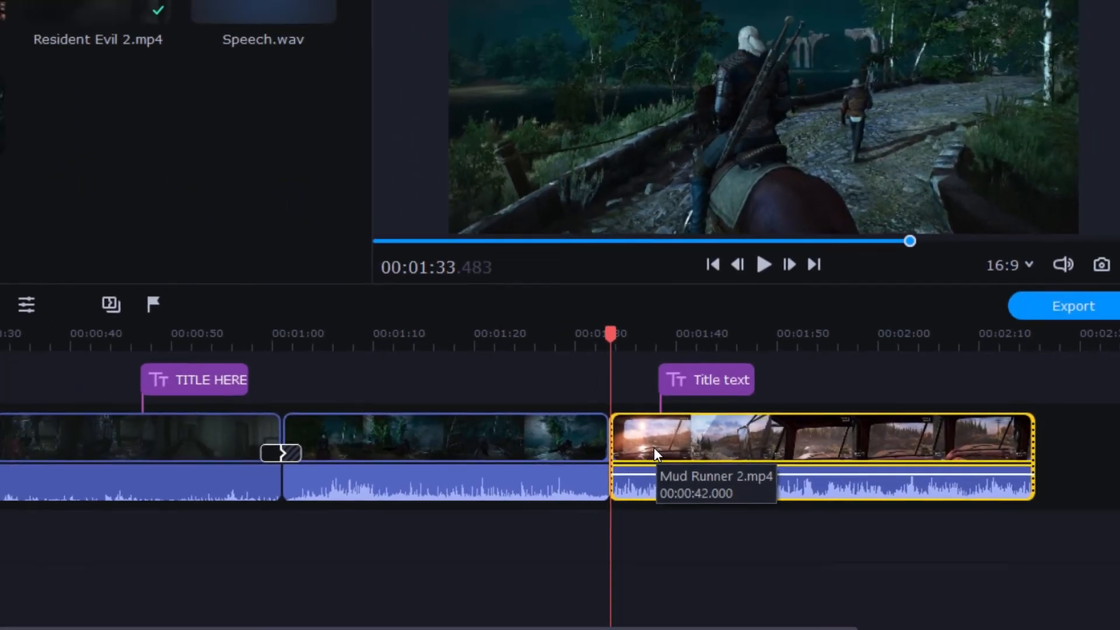
pyautogui.hotkey('ctrl', 'z')
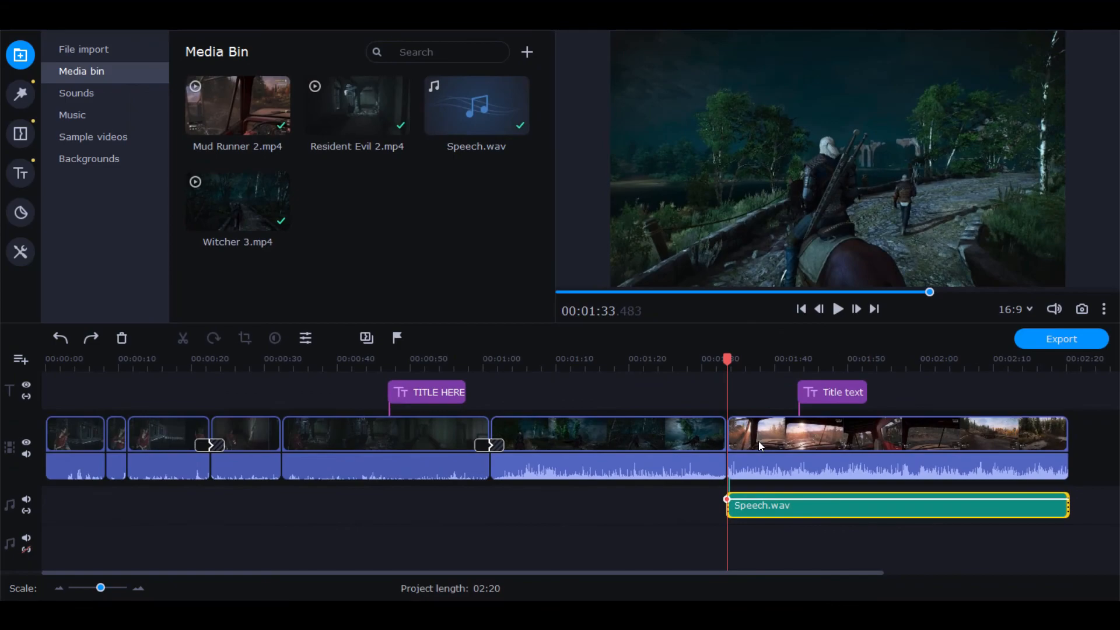